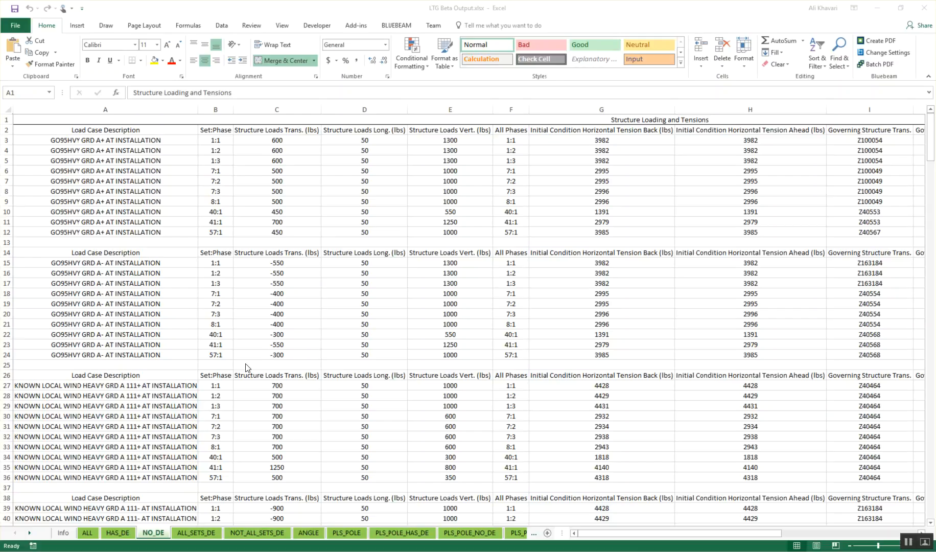
Step: Examine the HAS_DE sheet's structure loads and its list of all structures in the group
click(93, 540)
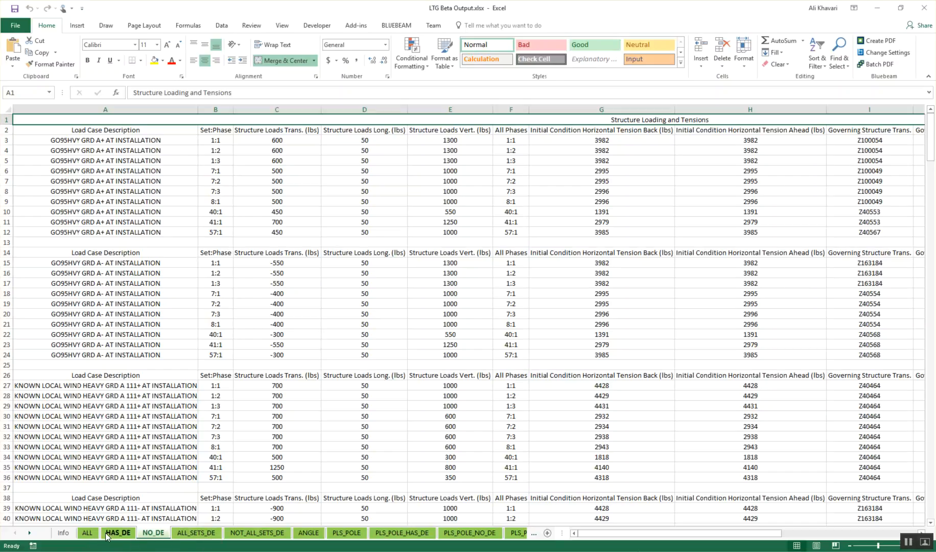
click(218, 533)
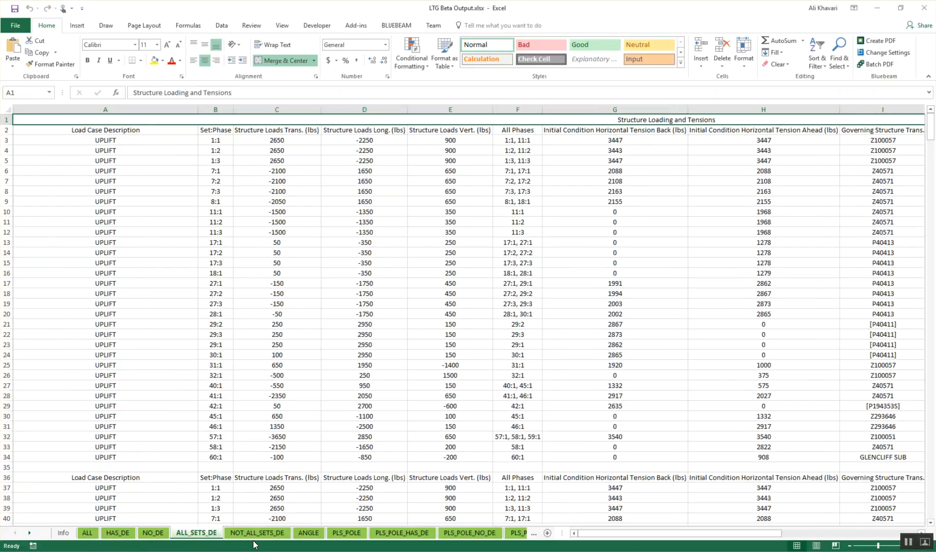
click(128, 533)
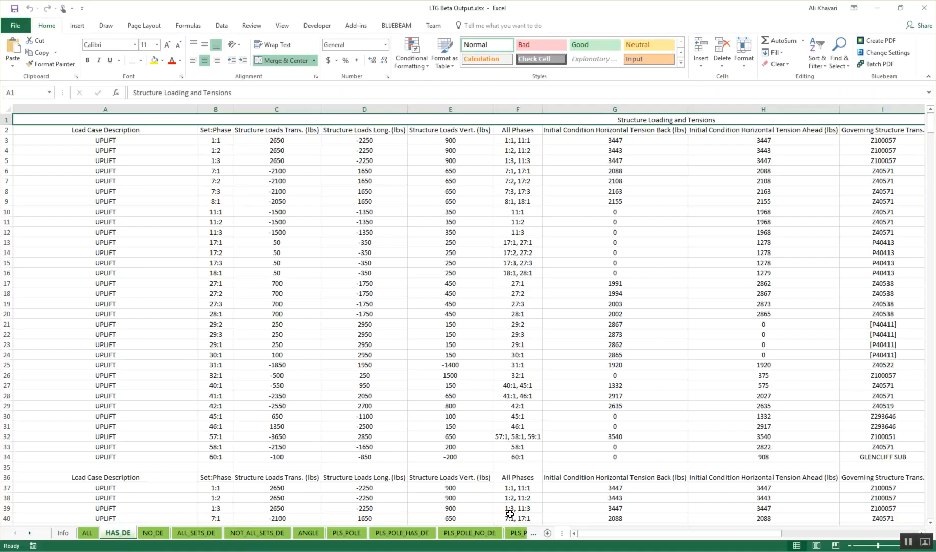
click(286, 142)
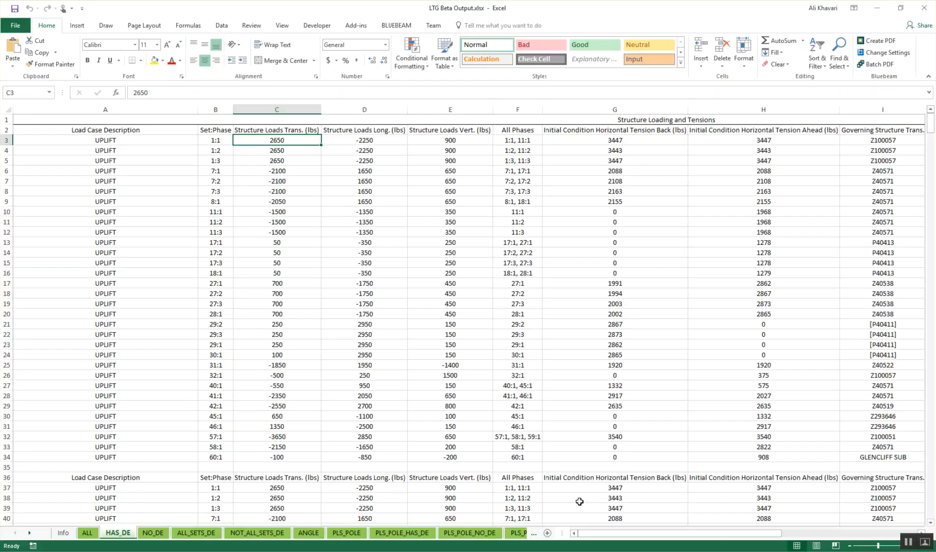
drag(603, 532, 751, 532)
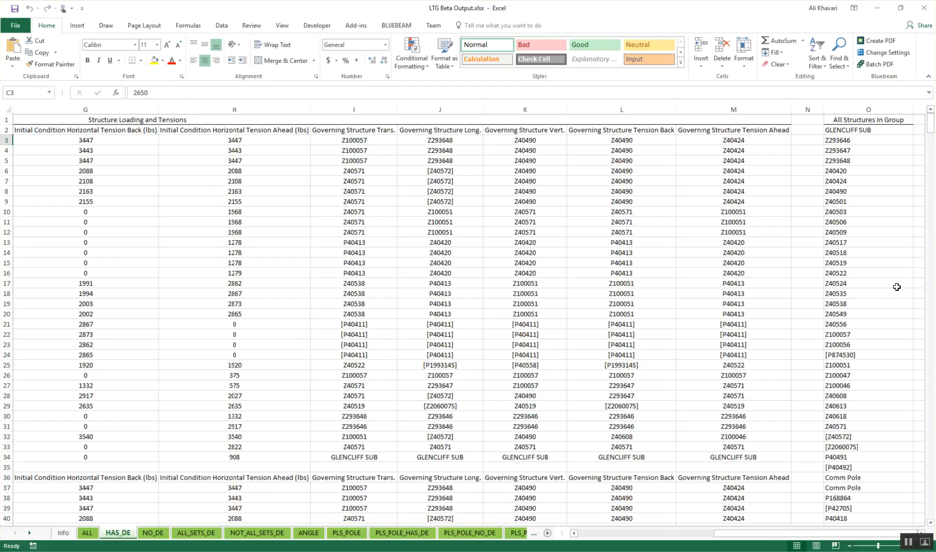
scroll(878, 294, down, 4)
scroll(879, 294, up, 4)
Step: Examine the initial tensions and the governing transverse structure for the first load case on the HAS_DE sheet
click(813, 533)
drag(813, 533, 711, 540)
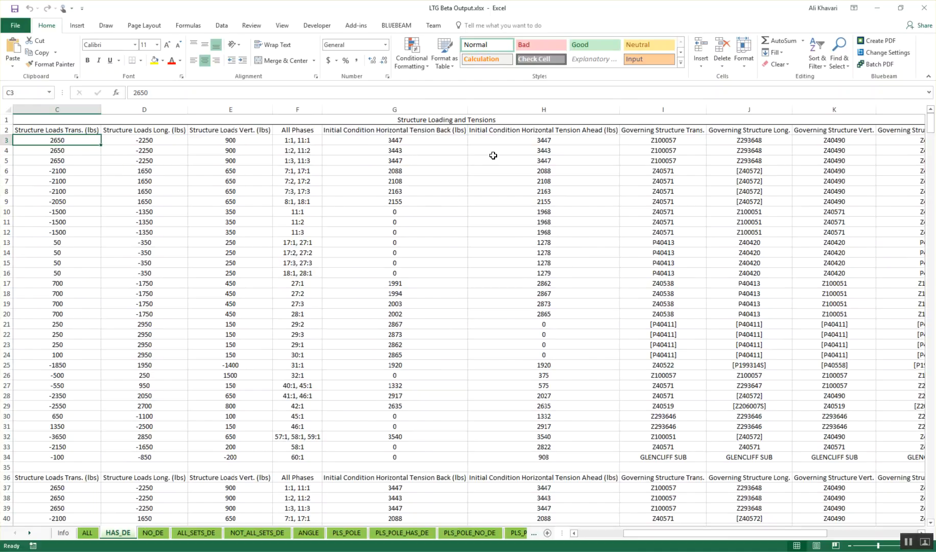
drag(665, 535, 688, 535)
click(576, 139)
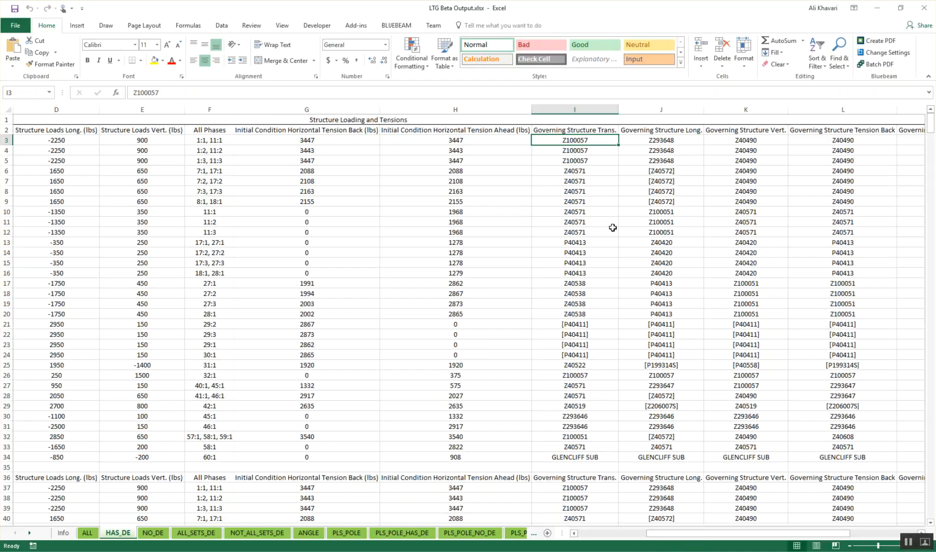
drag(708, 533, 610, 546)
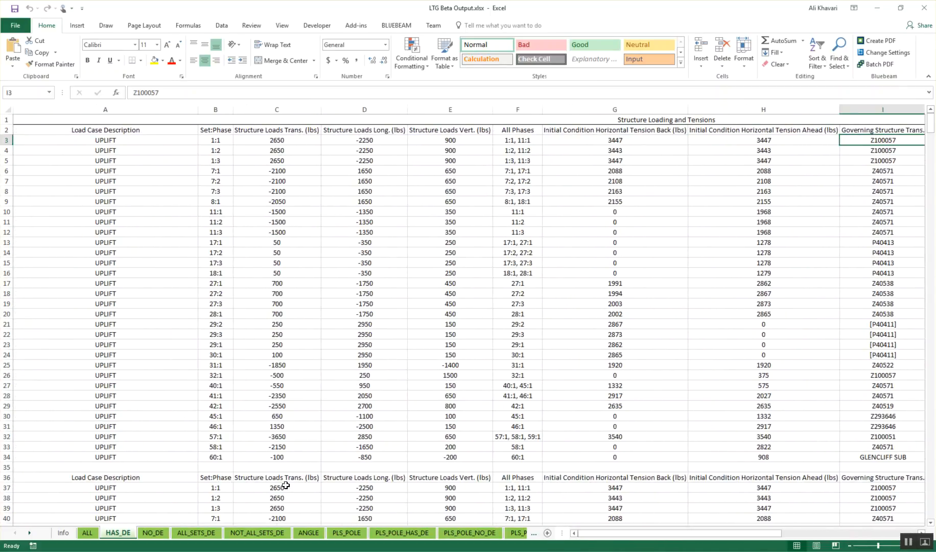
Step: Look through the group sheets from ALL_SETS_DE to the PLS-POLE groups, ending on PLS_POLE_NO_DE
click(207, 532)
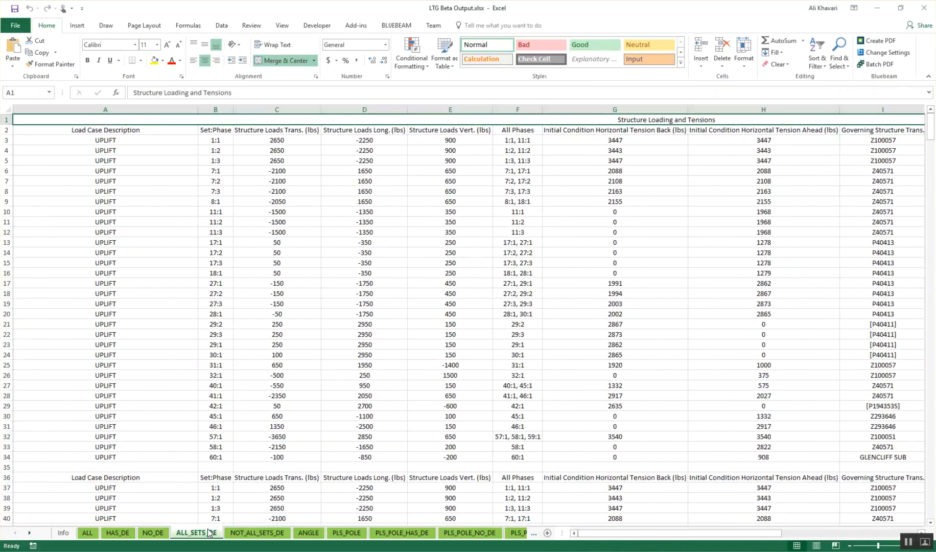
click(255, 532)
click(328, 534)
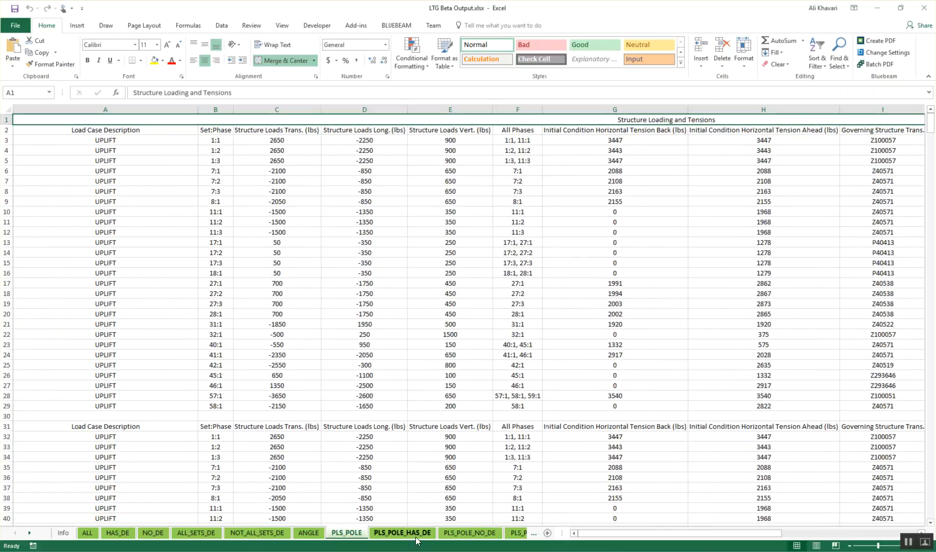
click(413, 536)
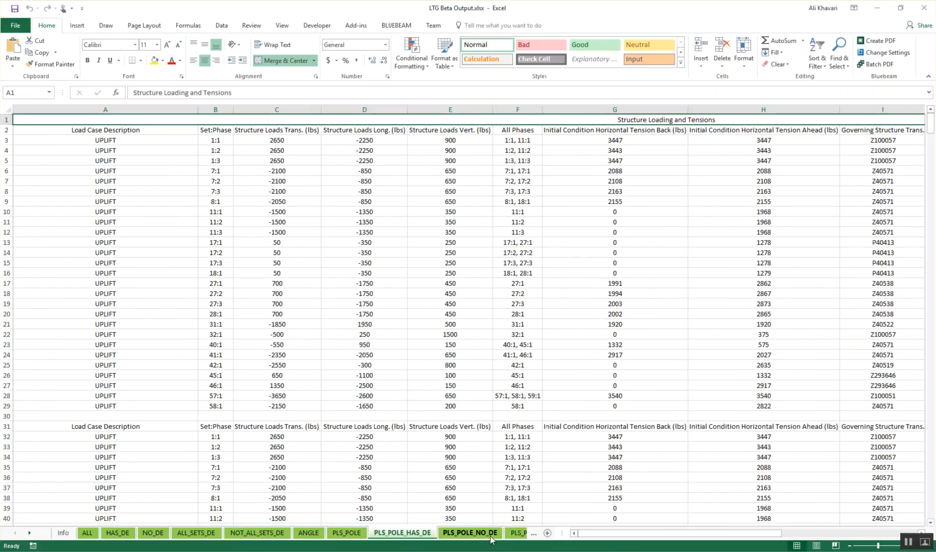
click(522, 535)
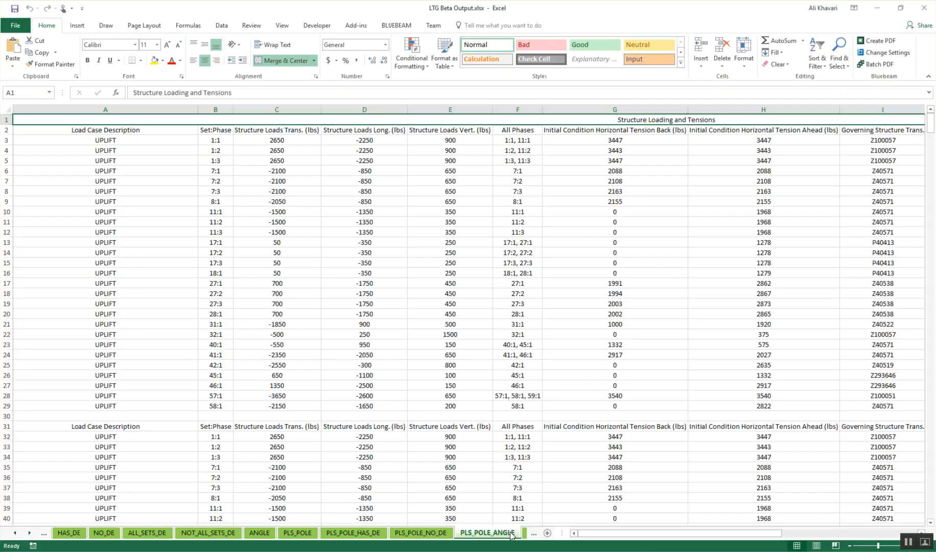
click(415, 531)
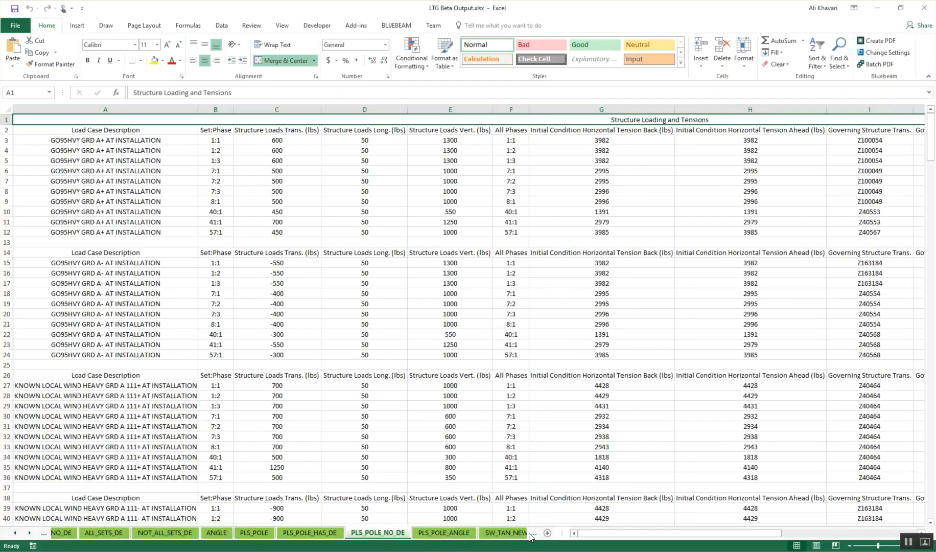
Step: Examine the EP_STRN_DE_NEW_HEAVY_111 sheet's loads, its group's structure list and the governing structures in rows 3 to 5
click(529, 536)
click(529, 536)
click(529, 536)
click(529, 537)
click(529, 537)
click(529, 537)
click(529, 536)
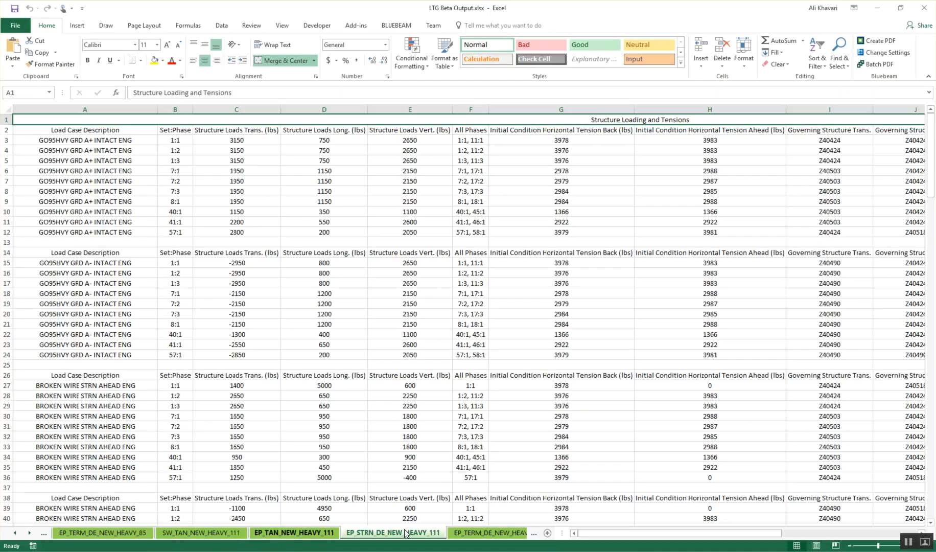
drag(607, 538, 624, 538)
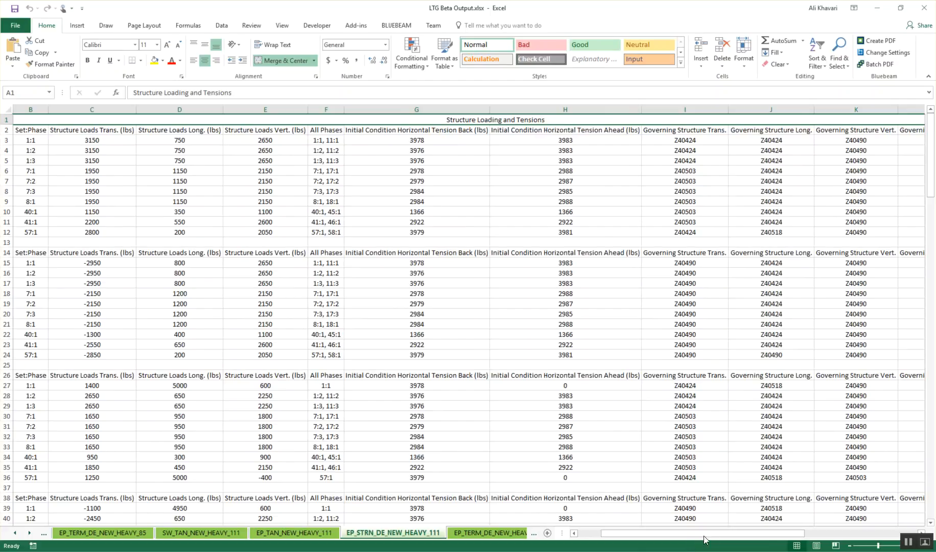
drag(741, 535, 874, 535)
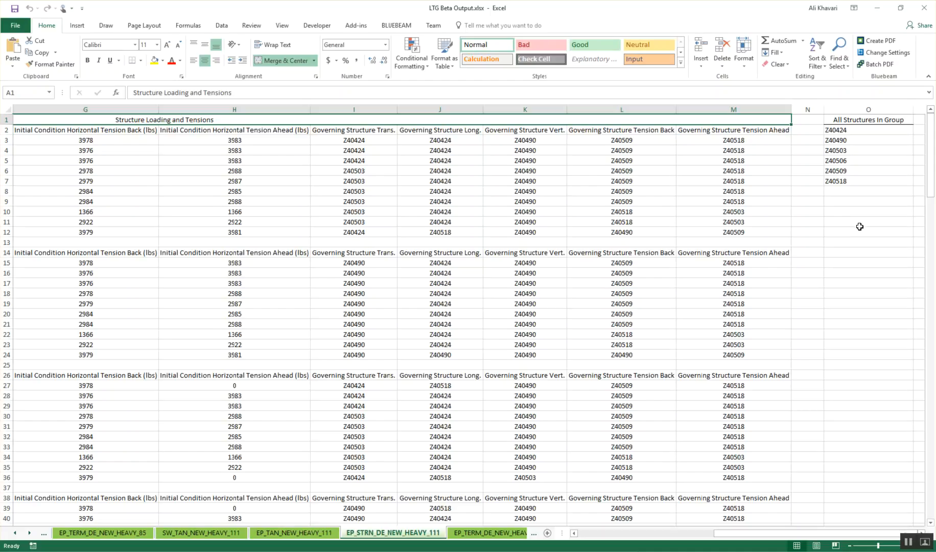
drag(345, 138, 719, 160)
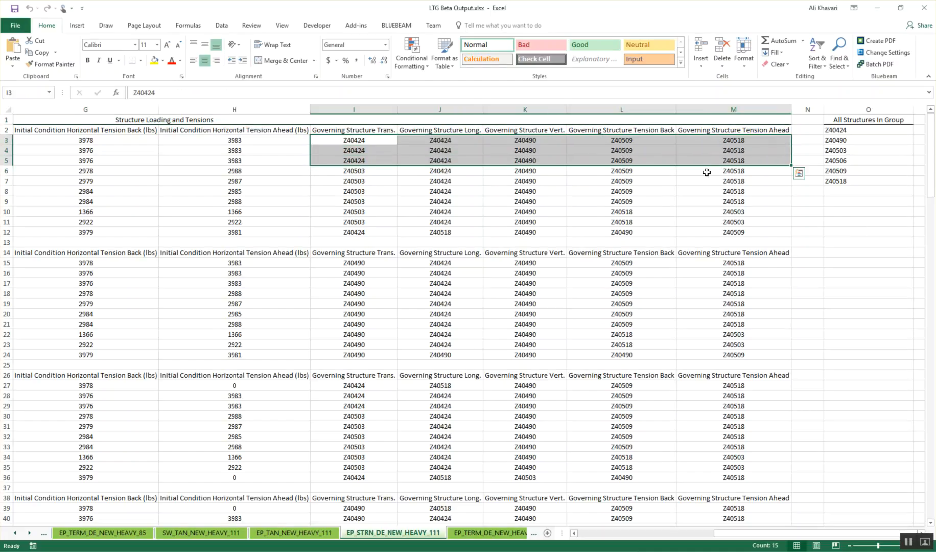
drag(807, 534, 621, 526)
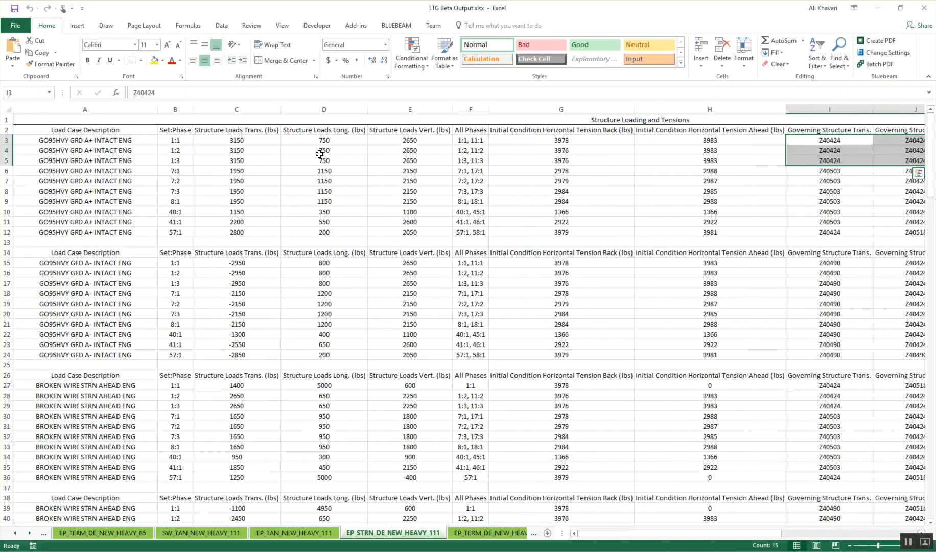
Step: Close the output workbook, switch to PLS-CADD and close the structure groups and structure loads criteria tables
click(927, 10)
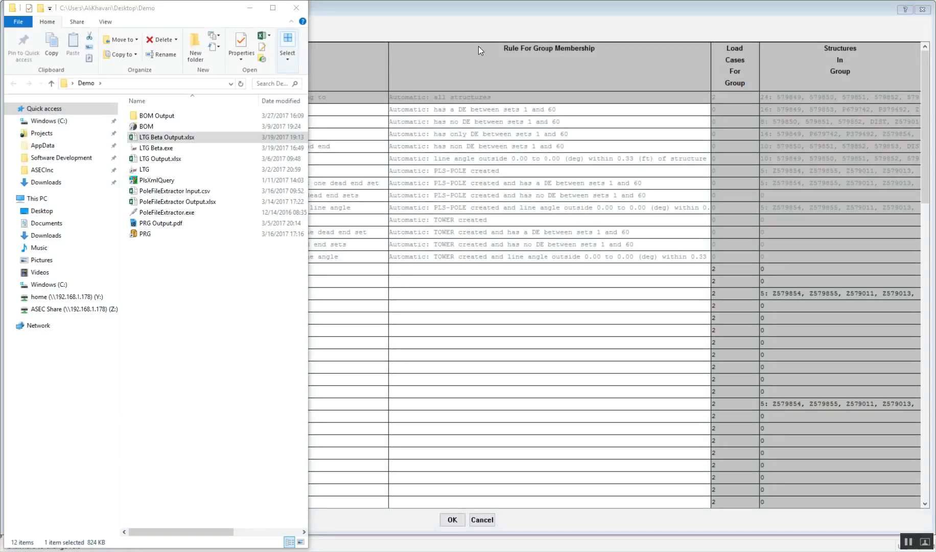
click(449, 34)
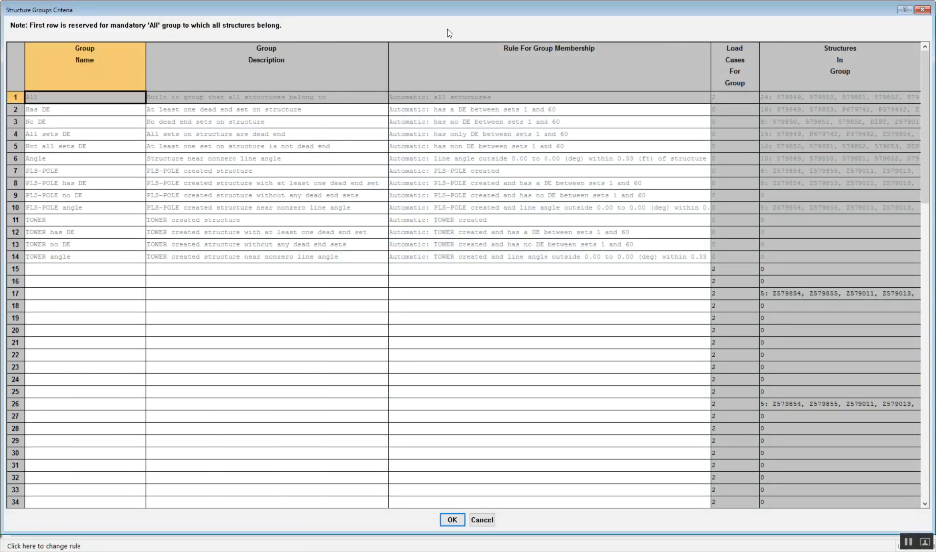
click(923, 10)
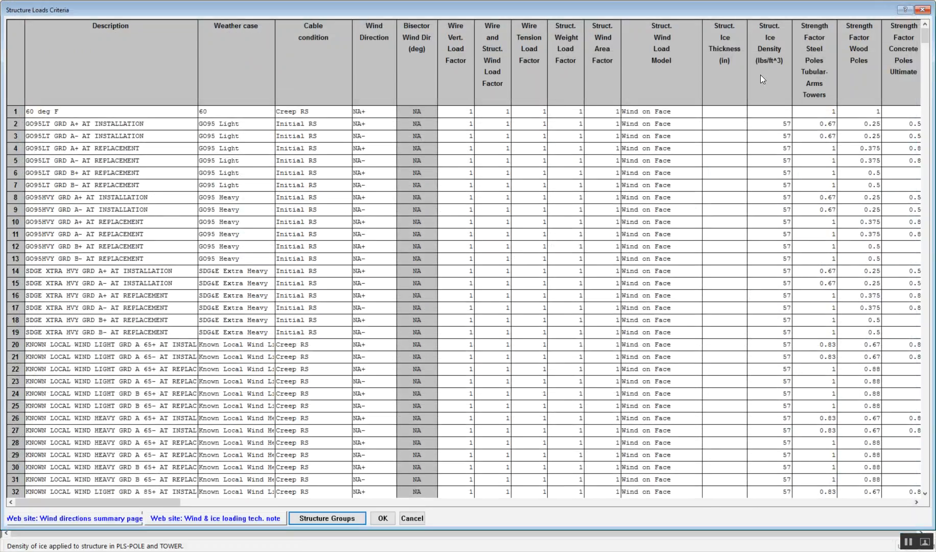
click(382, 518)
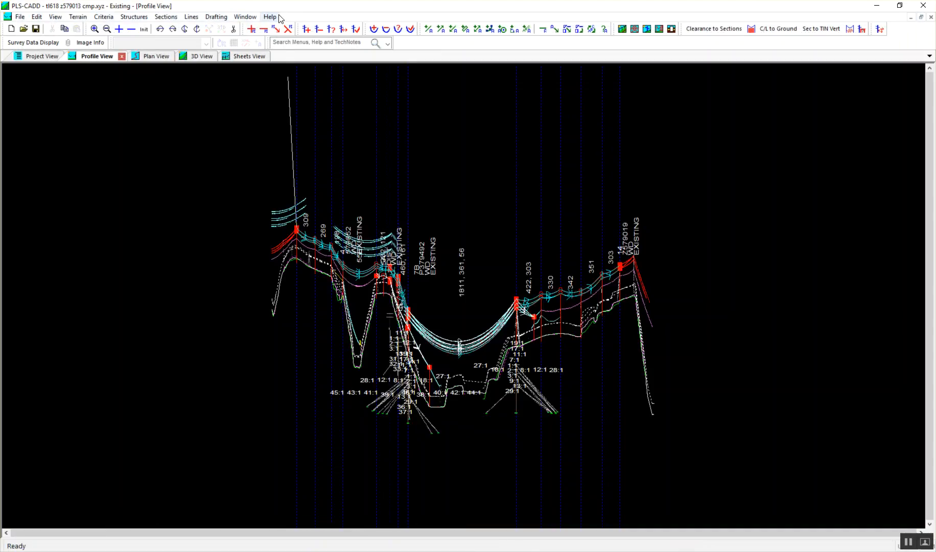
Step: Open the structure groups table from the Structure Loads (methods 3,4) criteria and go to its first empty rows
click(102, 17)
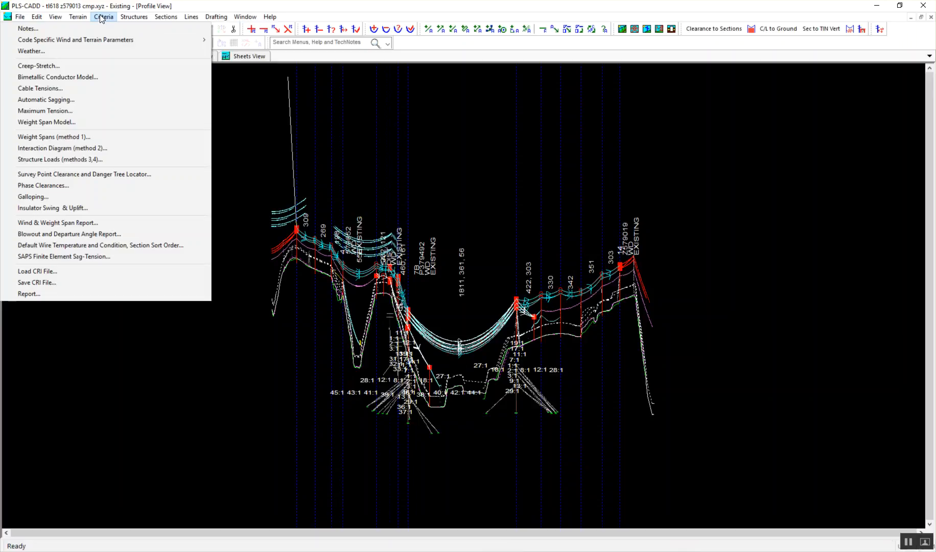
click(114, 161)
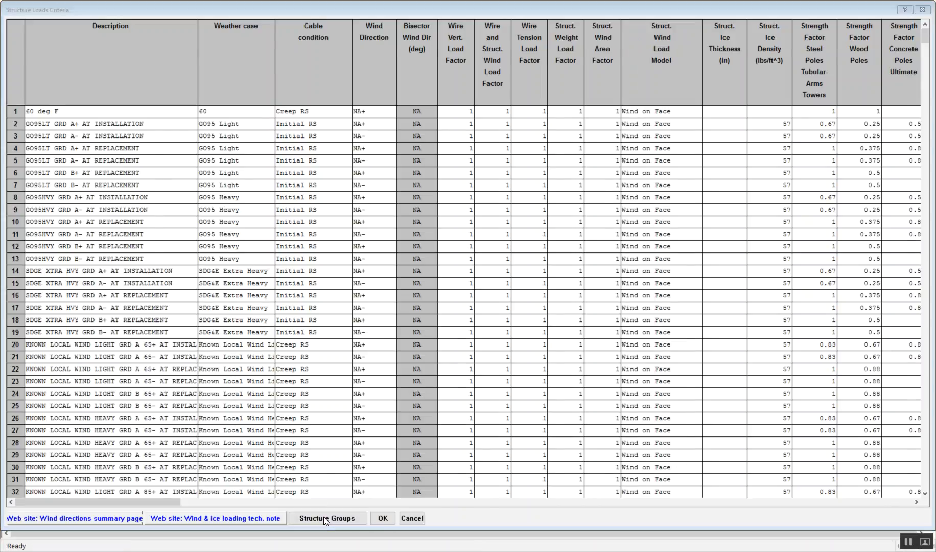
click(324, 516)
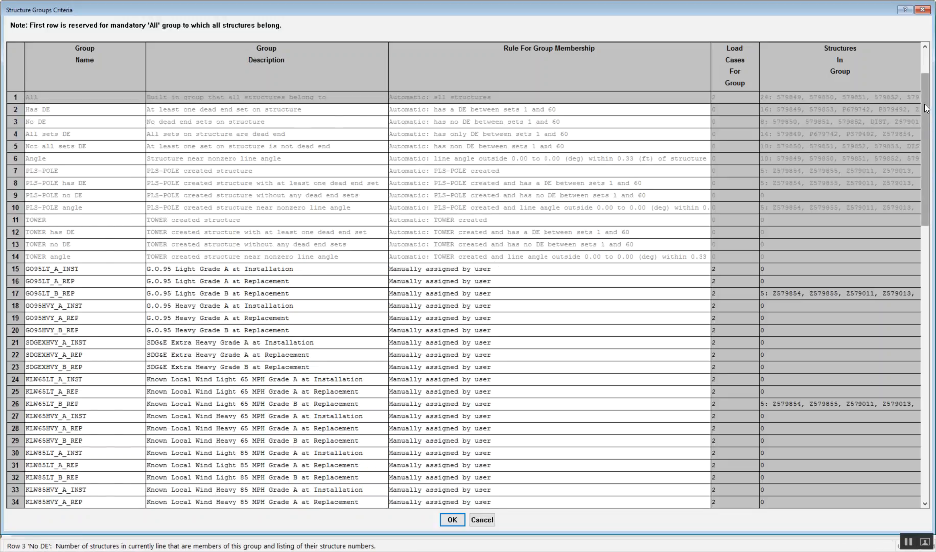
scroll(926, 123, down, 4)
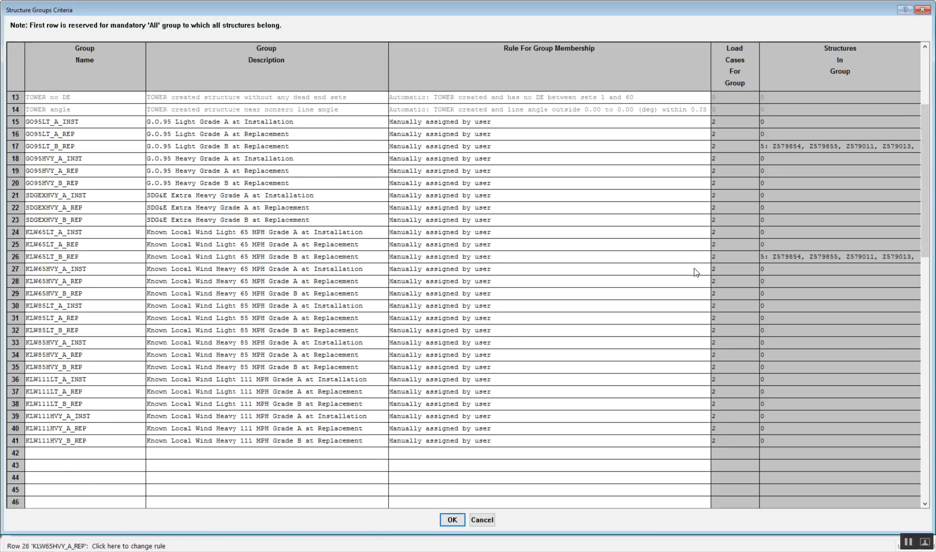
drag(925, 127, 925, 194)
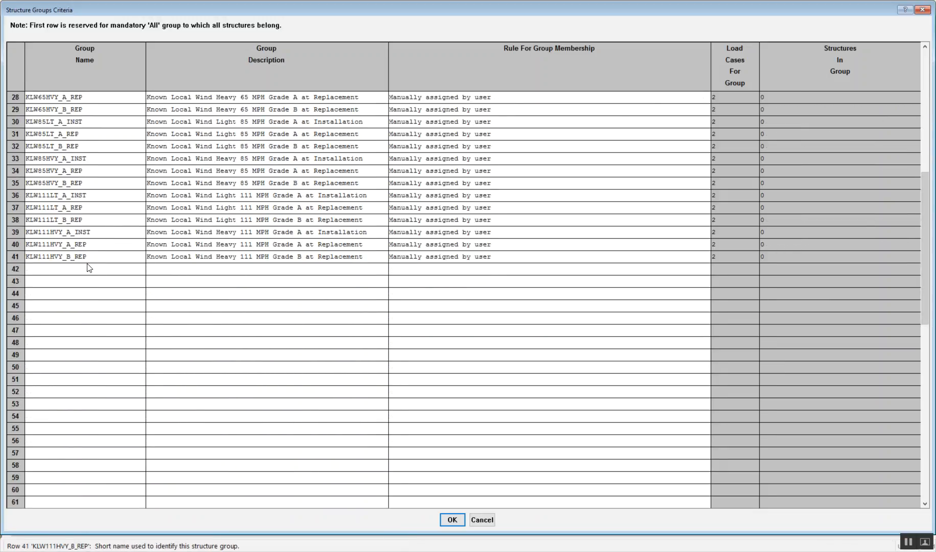
Step: Name a new structure group AutoGroup 1 in row 42
click(103, 269)
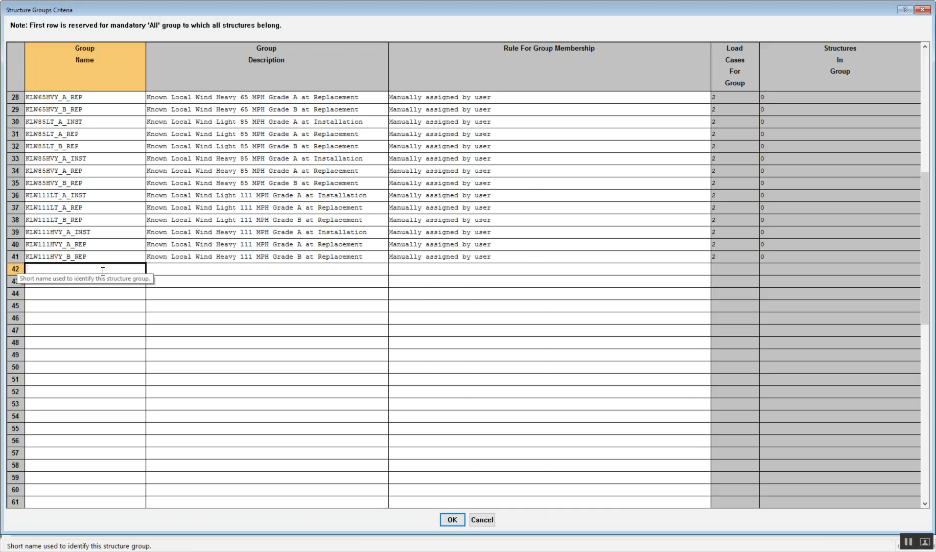
text(AutoGroup)
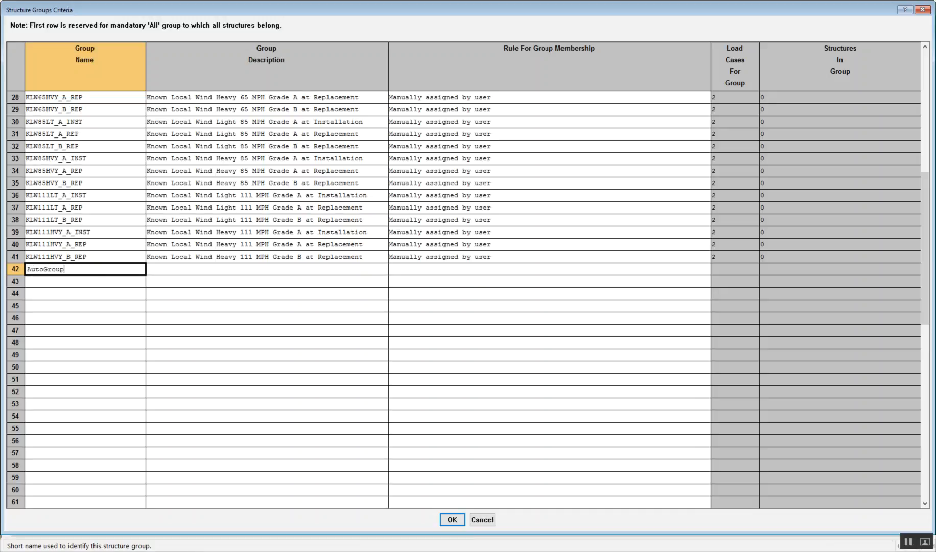
text( 1)
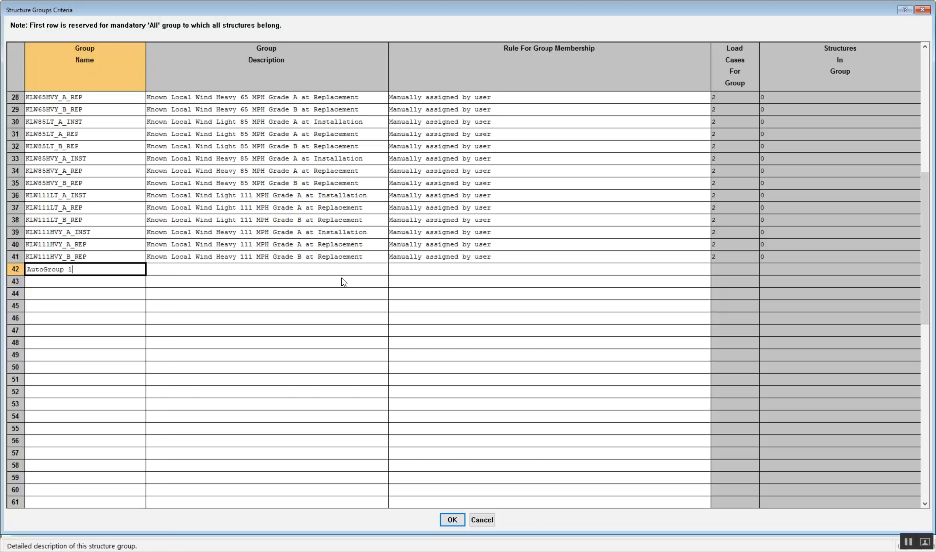
Step: Set AutoGroup 1's rule to automatic assignment, inside an angle range with a 5-degree maximum, for set ranges including only dead ends
click(438, 274)
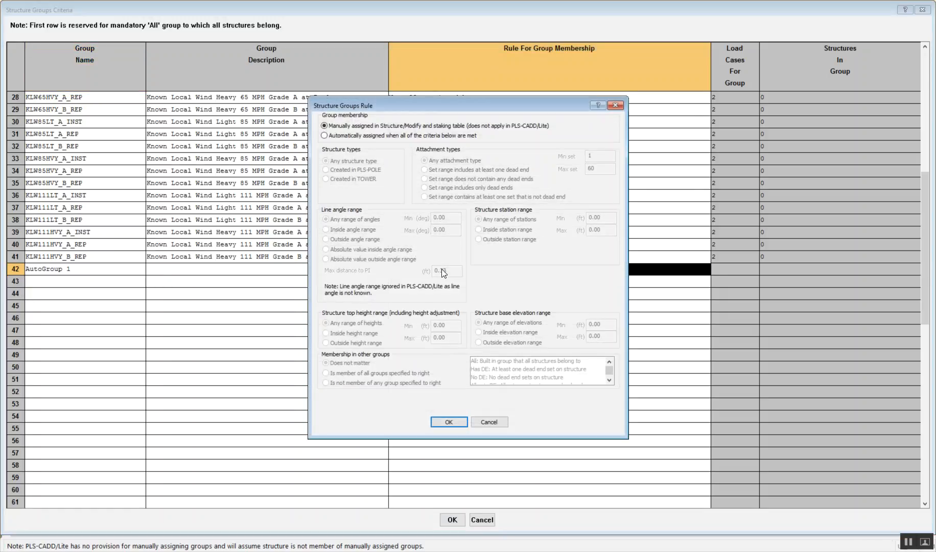
click(331, 136)
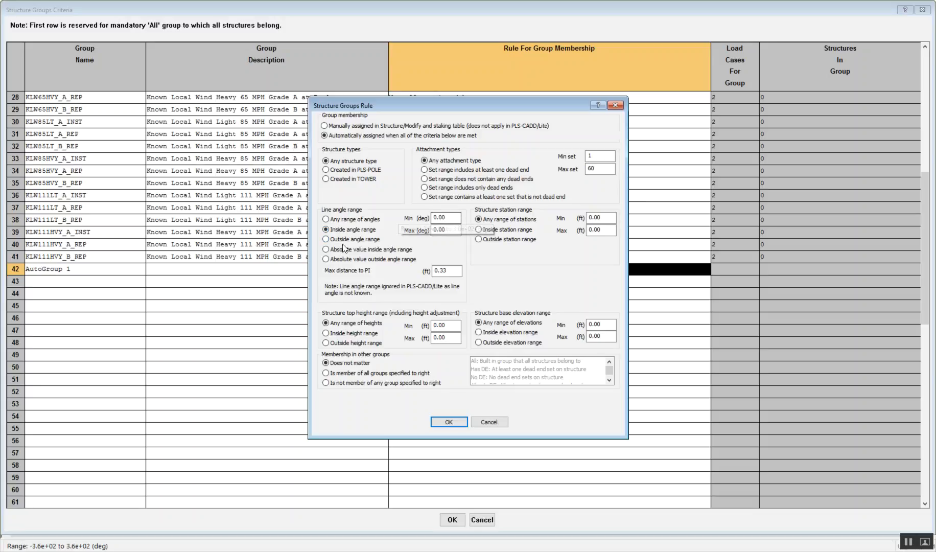
double_click(451, 230)
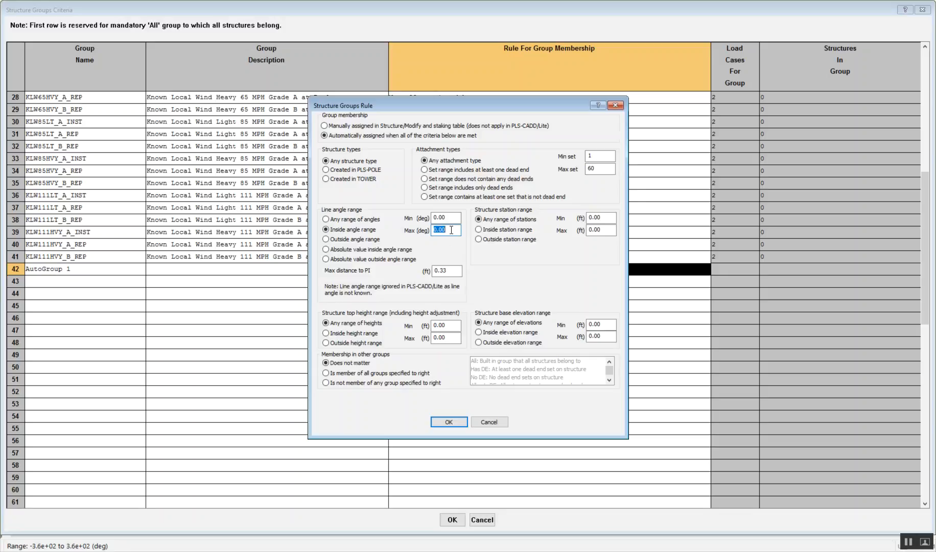
text(5)
click(456, 187)
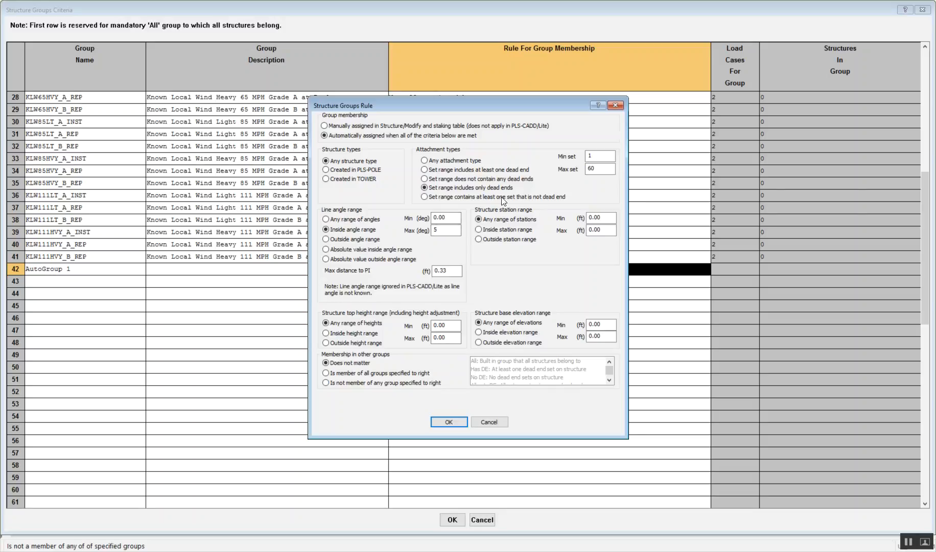
click(449, 421)
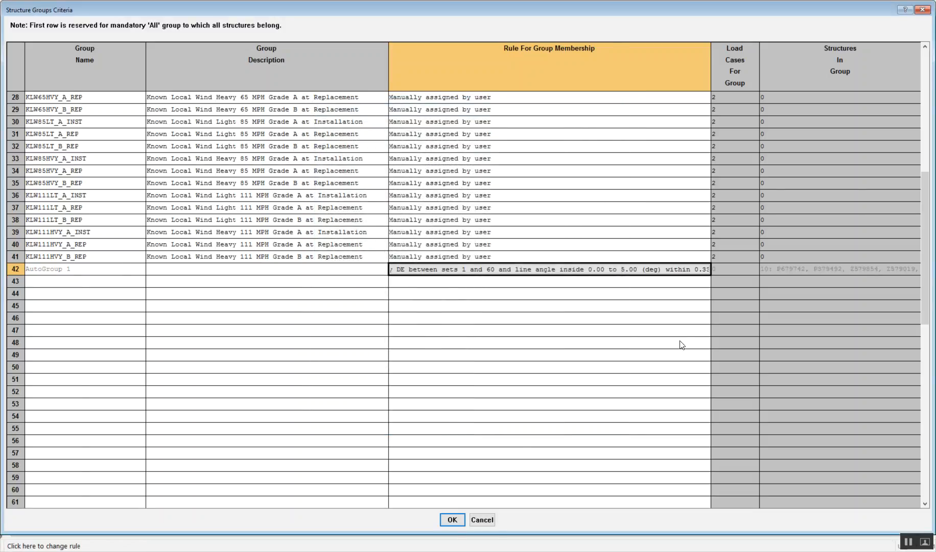
Step: Check the structures assigned to AutoGroup 1 and accept the structure groups and structure loads criteria
click(668, 331)
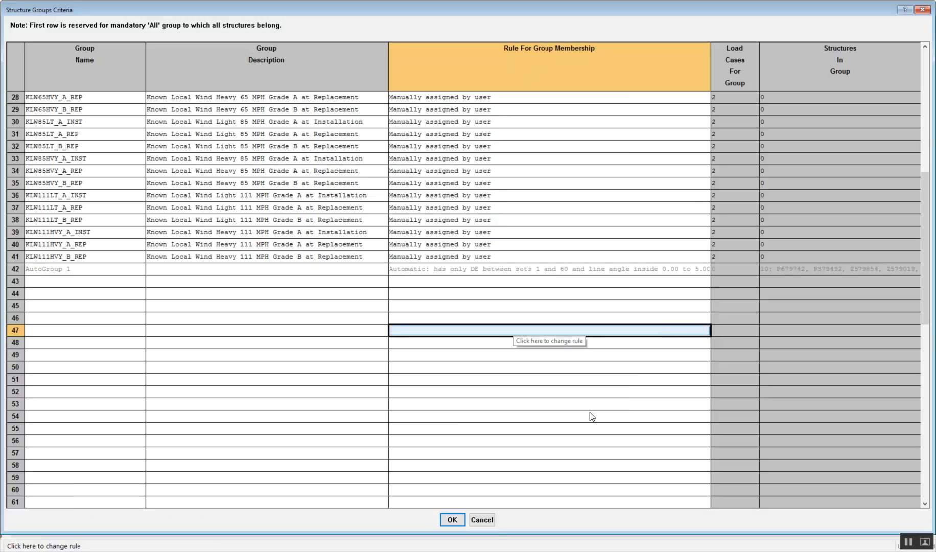
click(807, 272)
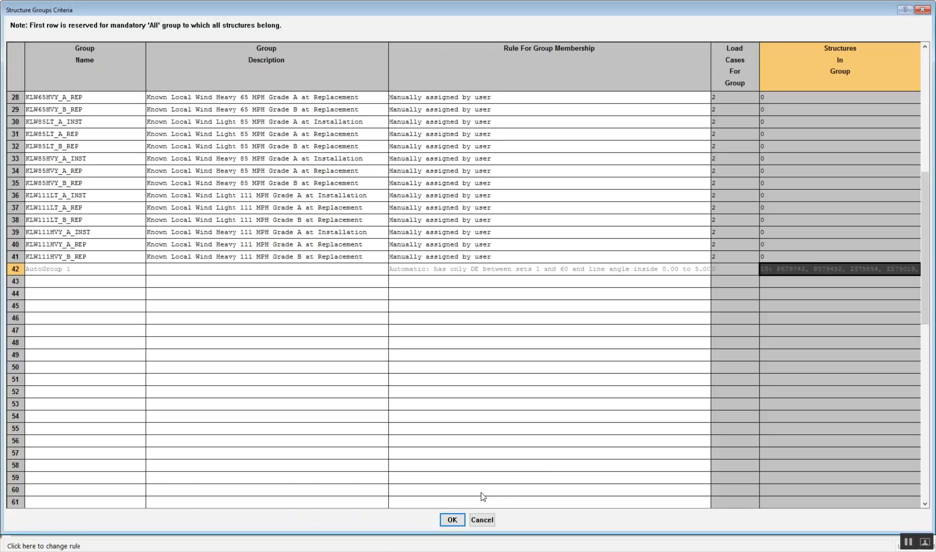
click(452, 520)
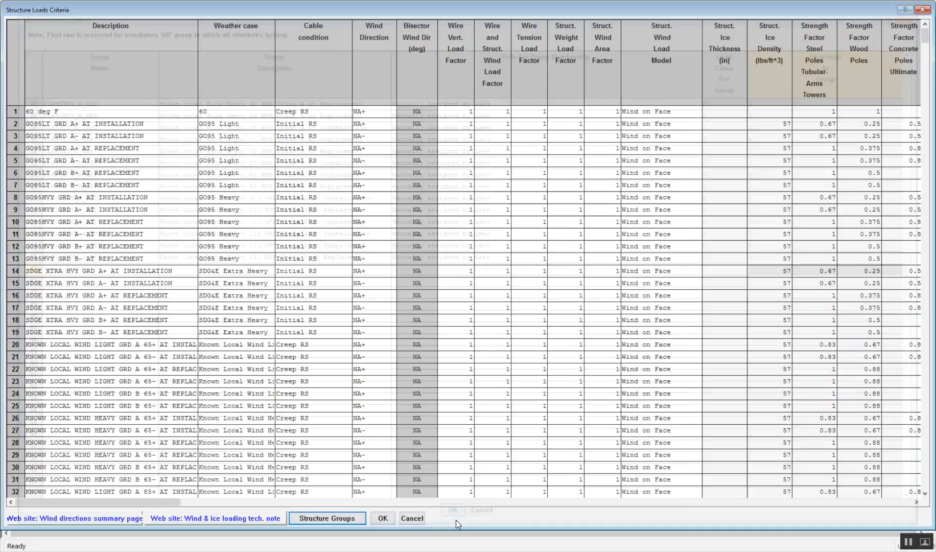
click(383, 523)
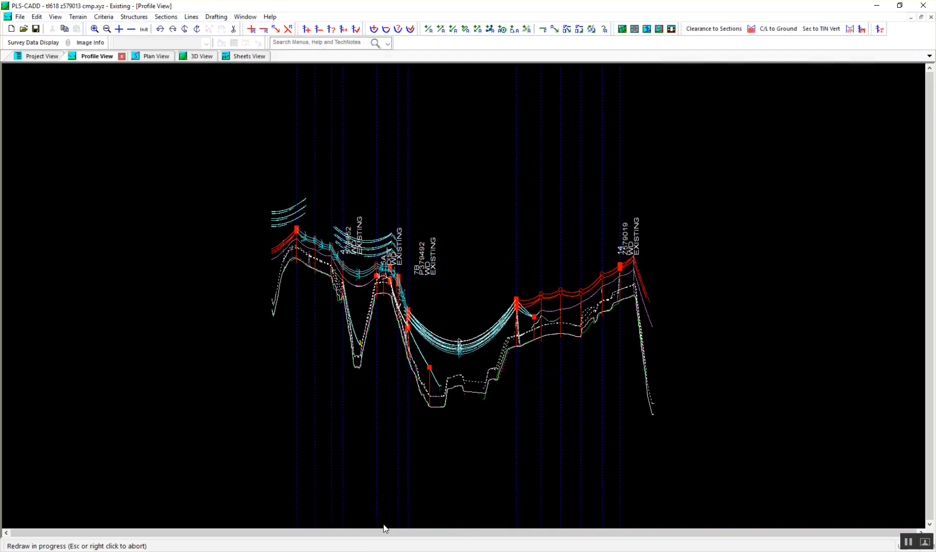
Step: Start an XML export of the project named autogroup1 in the 2.med folder
click(21, 17)
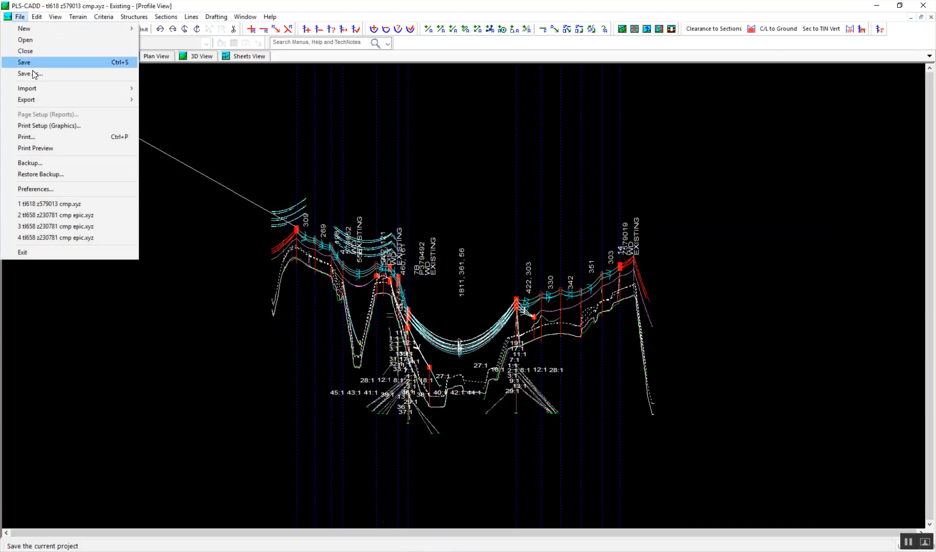
mouse_move(80, 100)
click(176, 111)
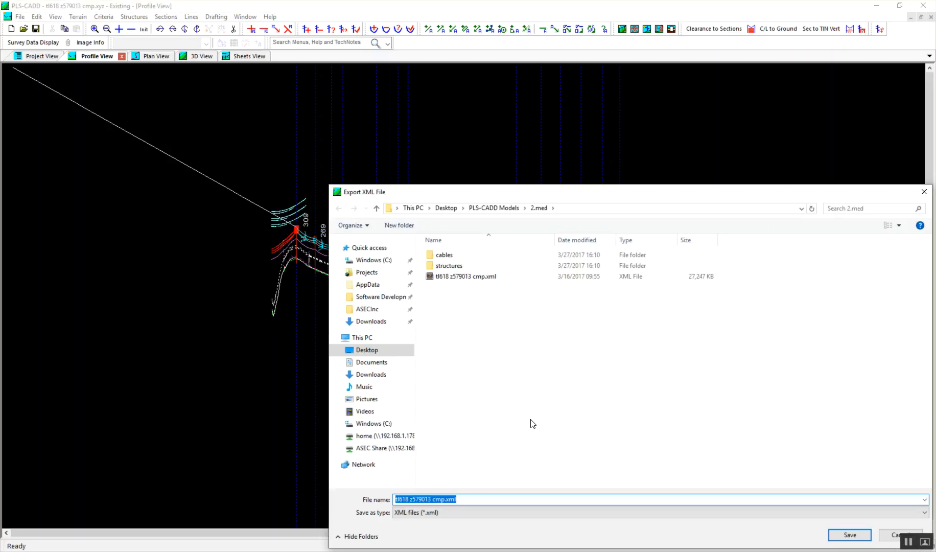
text(auto)
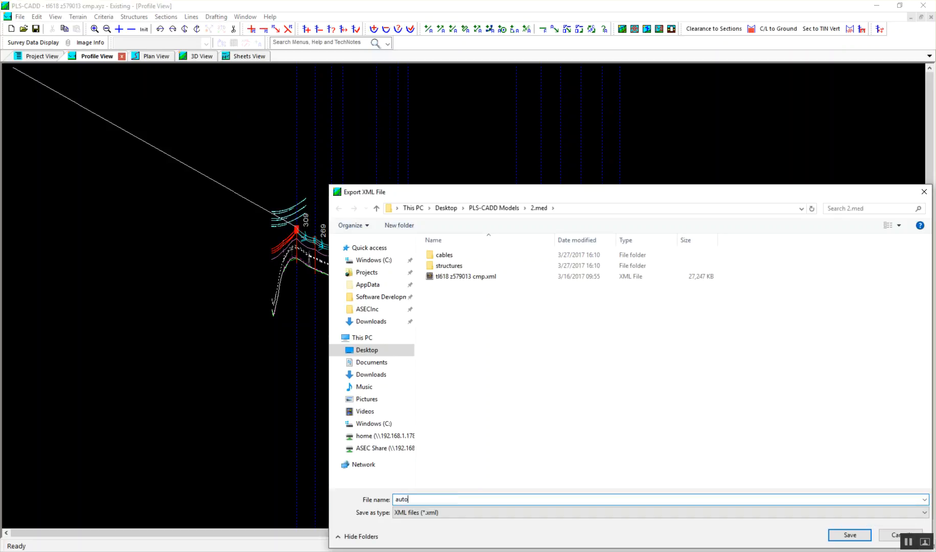
text(group1)
key(Return)
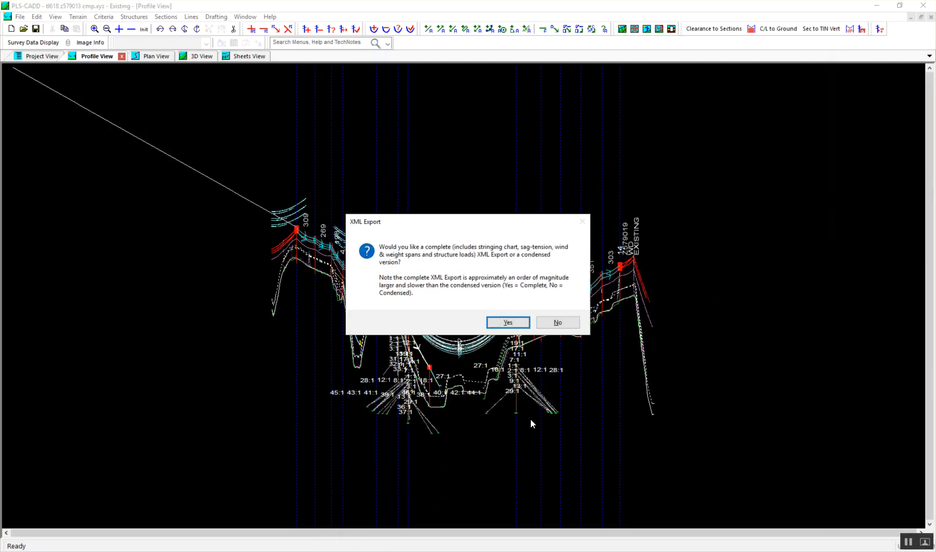
Step: Run the complete XML export with automatic finite element sag-tension, send override warnings to a report, suppress weight span warnings, and decline viewing the file
click(511, 322)
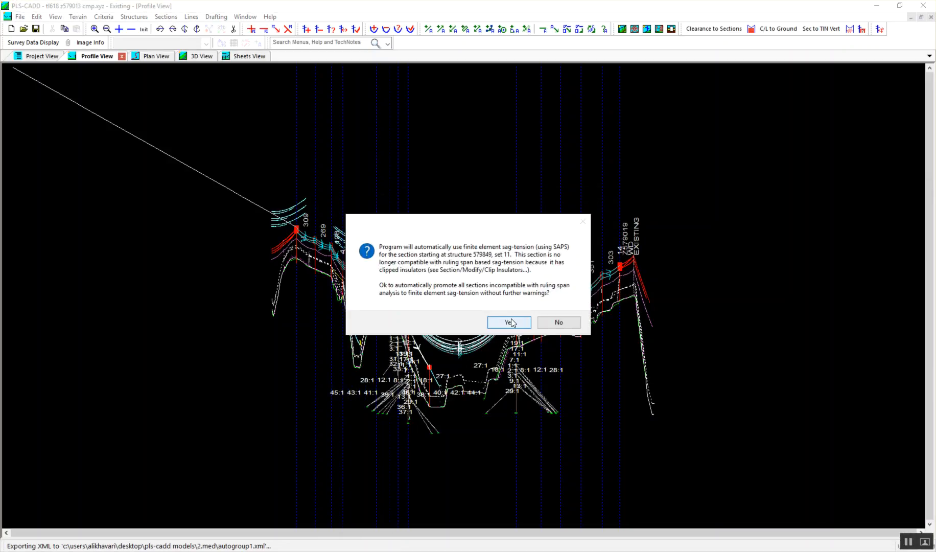
click(512, 322)
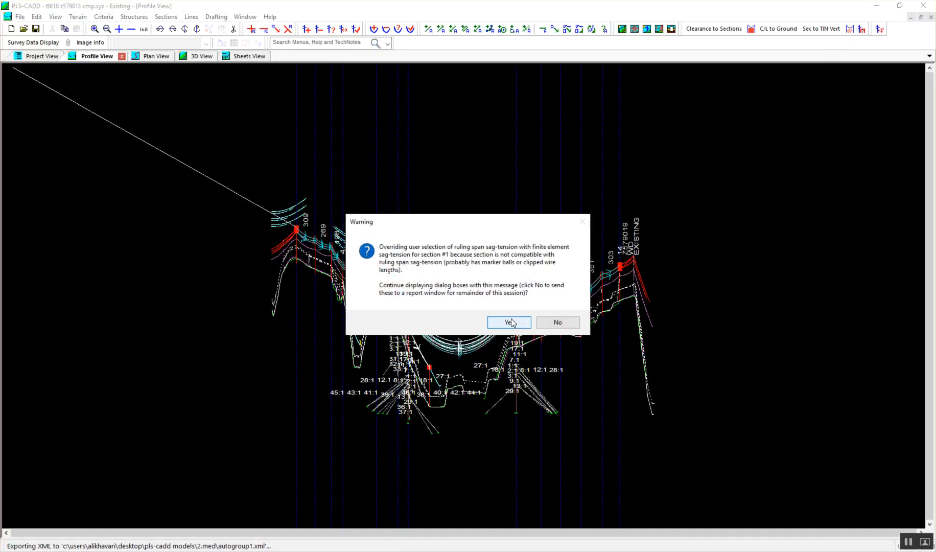
click(570, 324)
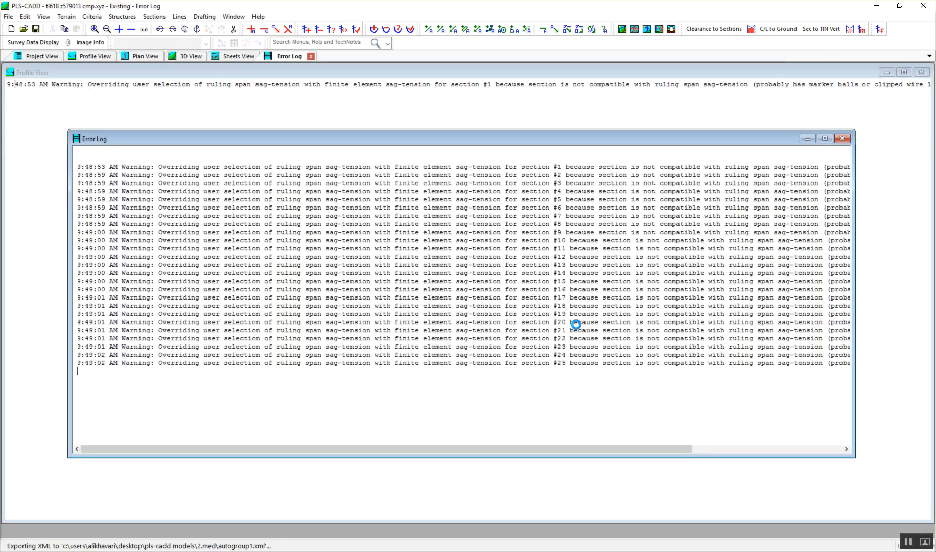
mouse_move(935, 154)
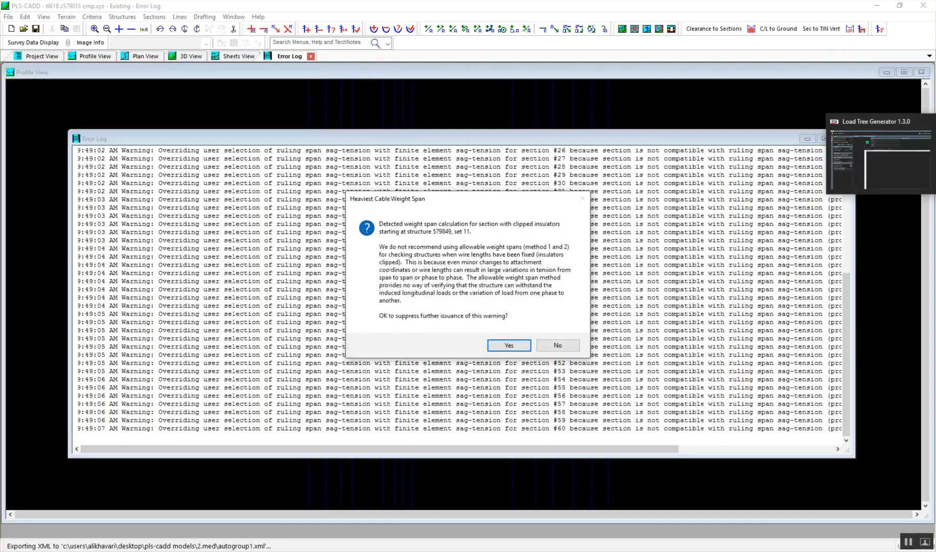
click(521, 346)
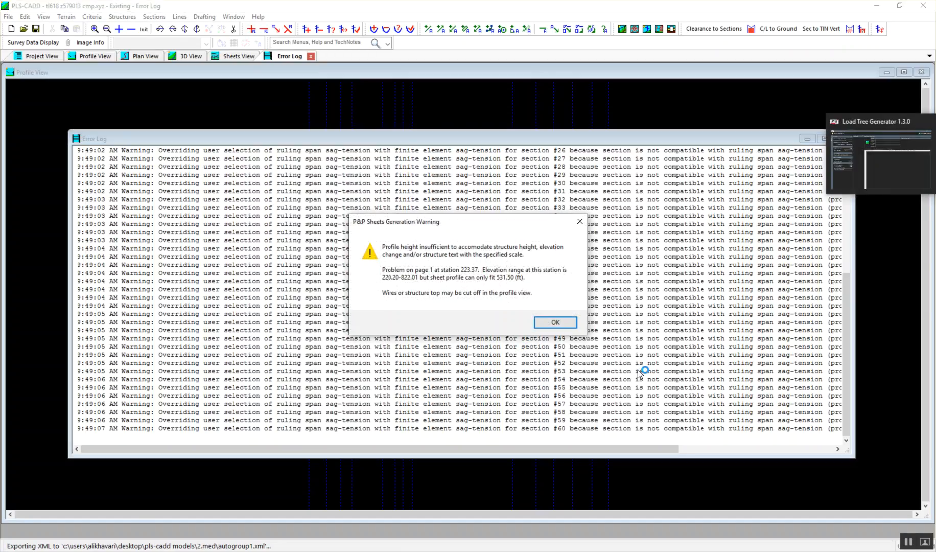
click(556, 321)
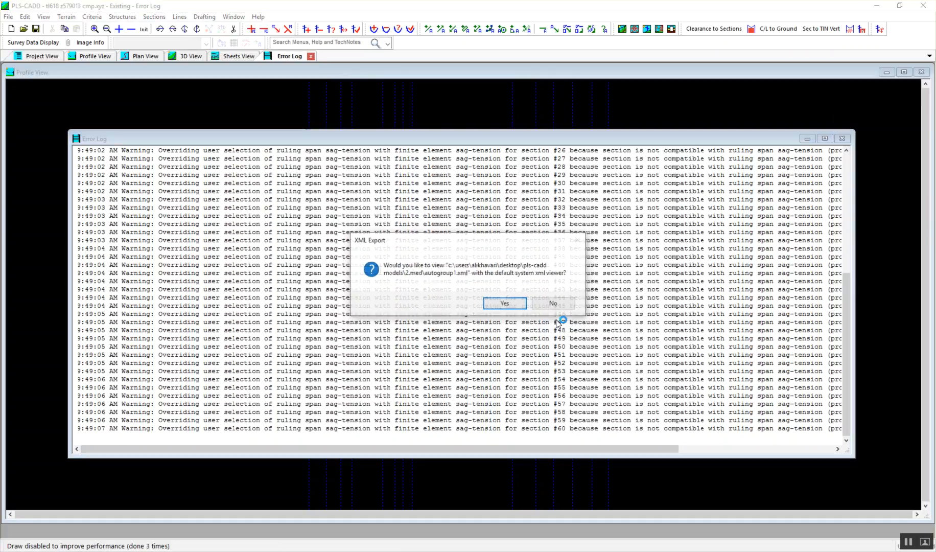
click(552, 303)
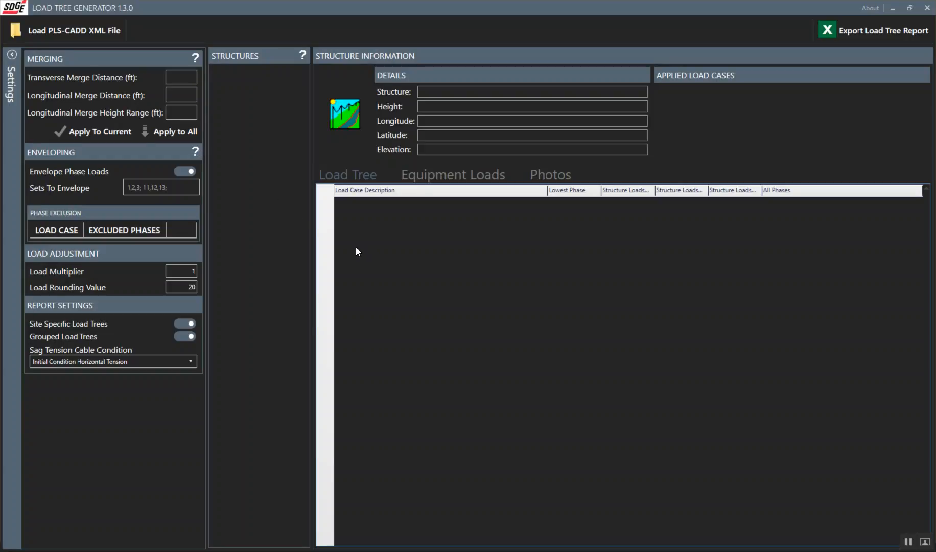
Step: Switch to Load Tree Generator and load autogroup1.xml from the PLS-CADD Models 2.med folder
click(74, 30)
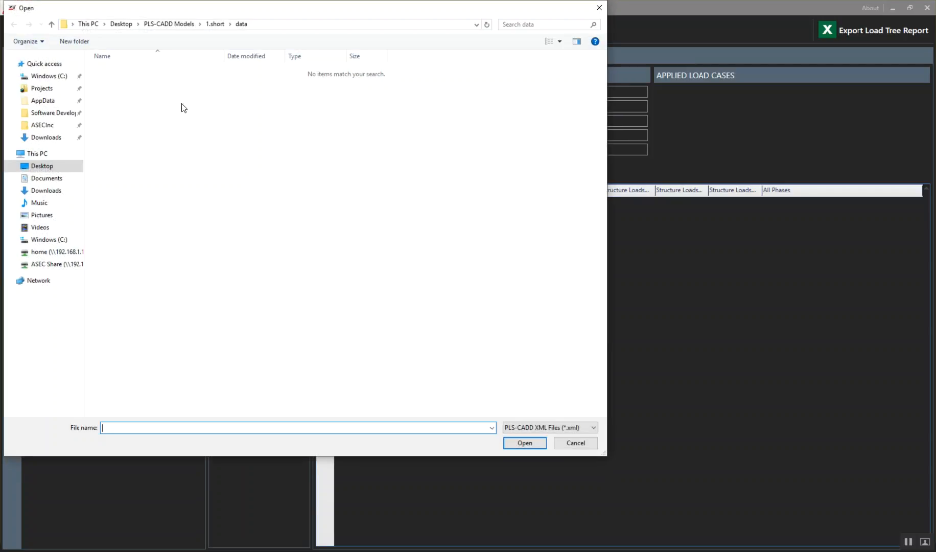
click(218, 25)
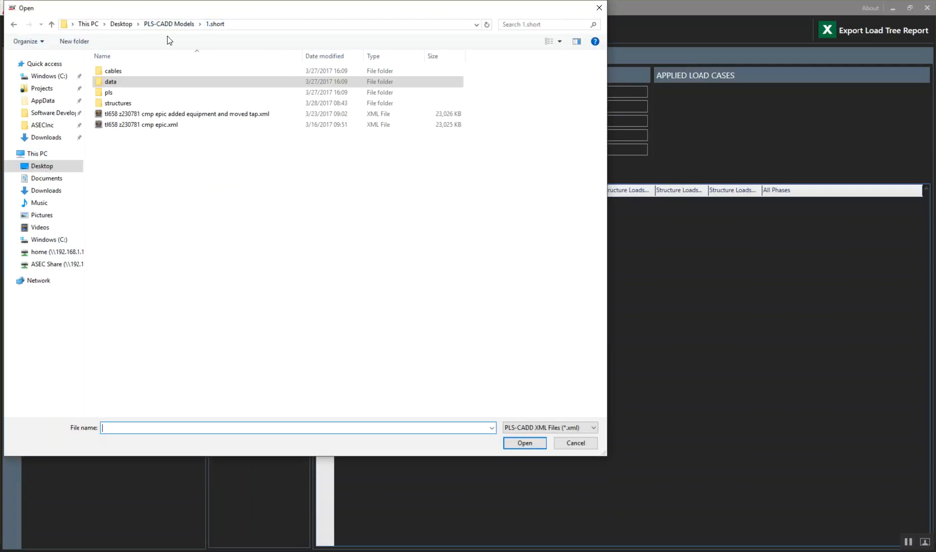
click(171, 24)
double_click(151, 84)
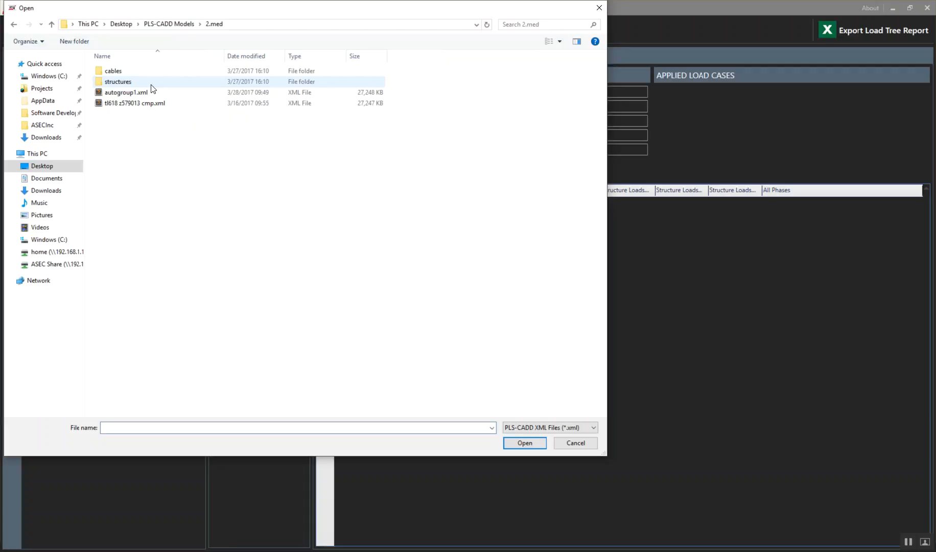
click(176, 94)
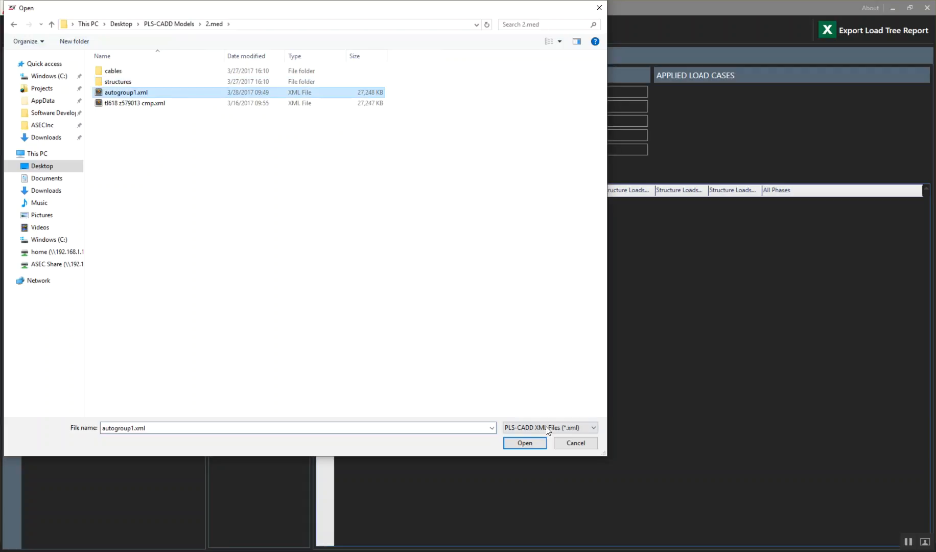
click(525, 442)
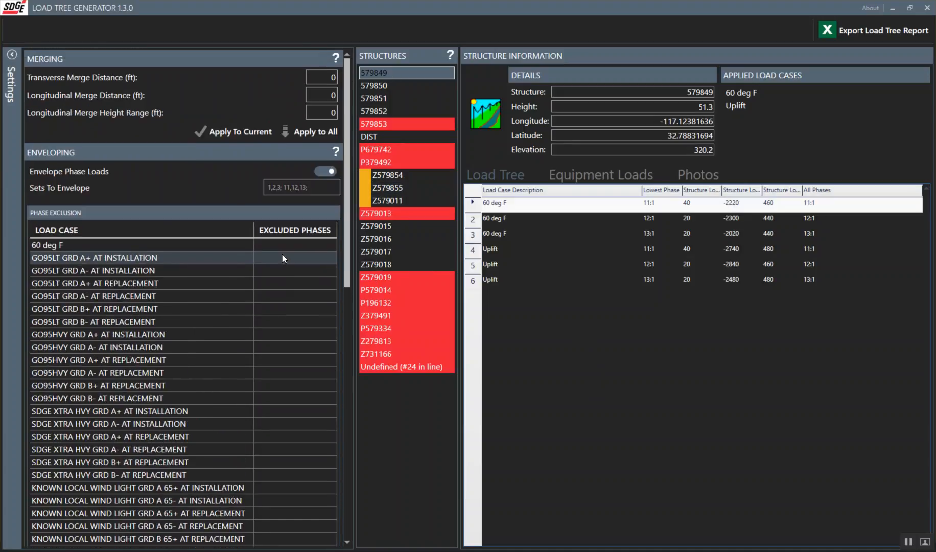
Step: Turn off phase load enveloping and site specific load trees, keeping Initial Condition Horizontal Tension as the sag tension cable condition
click(323, 172)
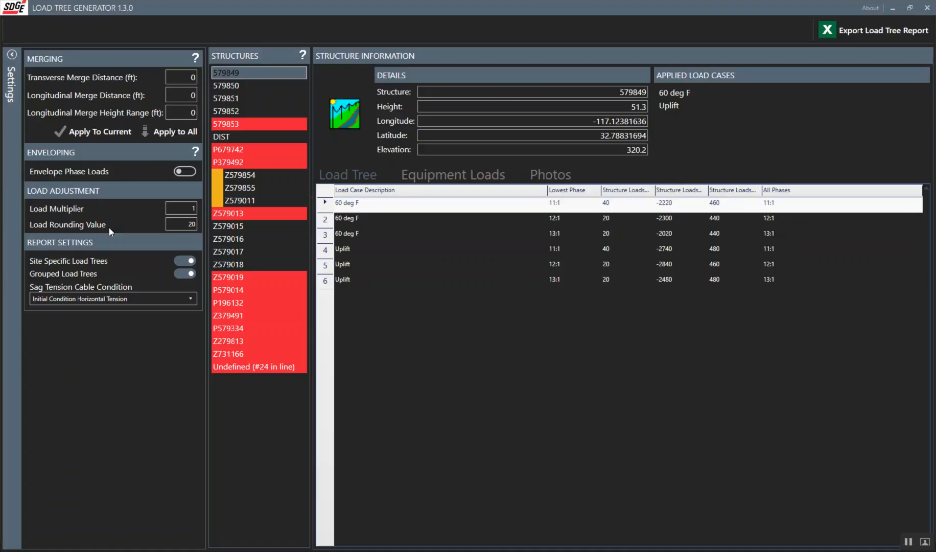
click(185, 260)
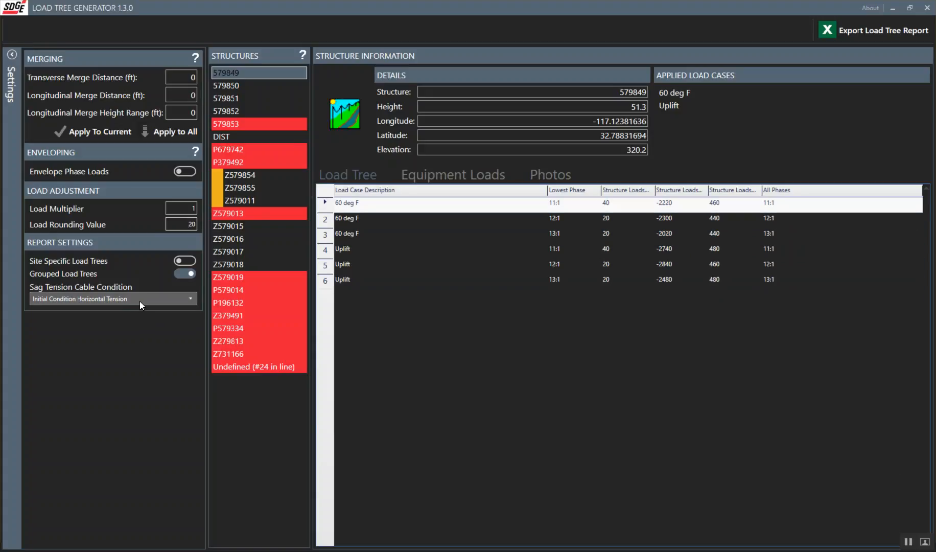
click(169, 298)
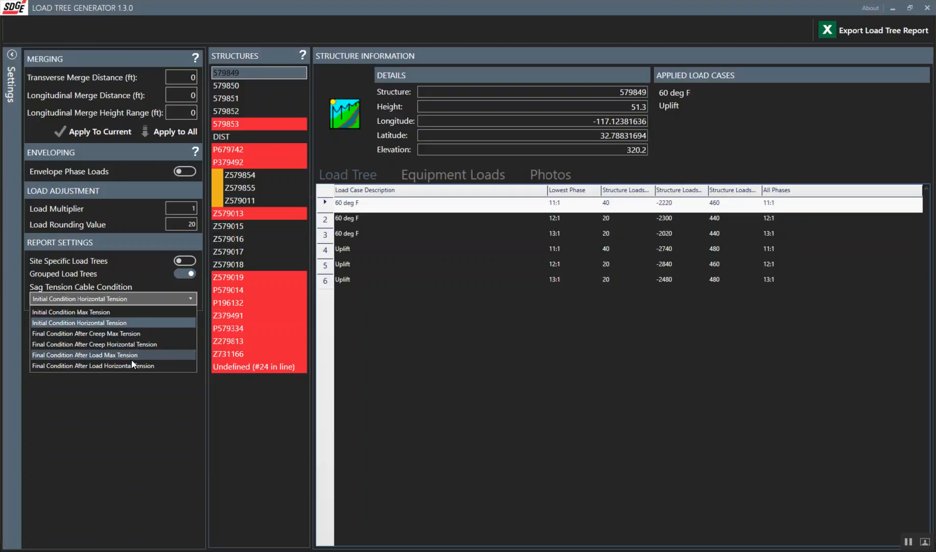
click(130, 323)
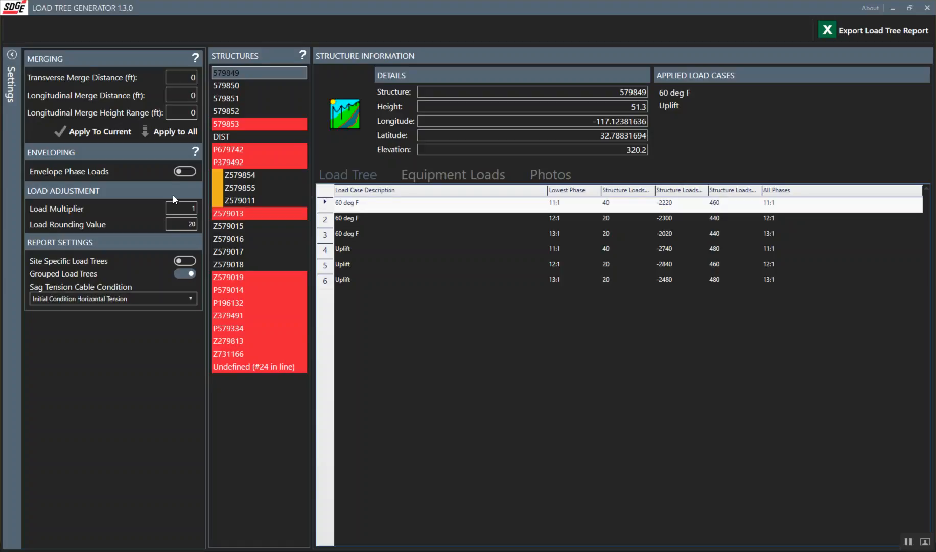
Step: Turn on phase load enveloping and set the sets to envelope to 11,12,13
click(183, 174)
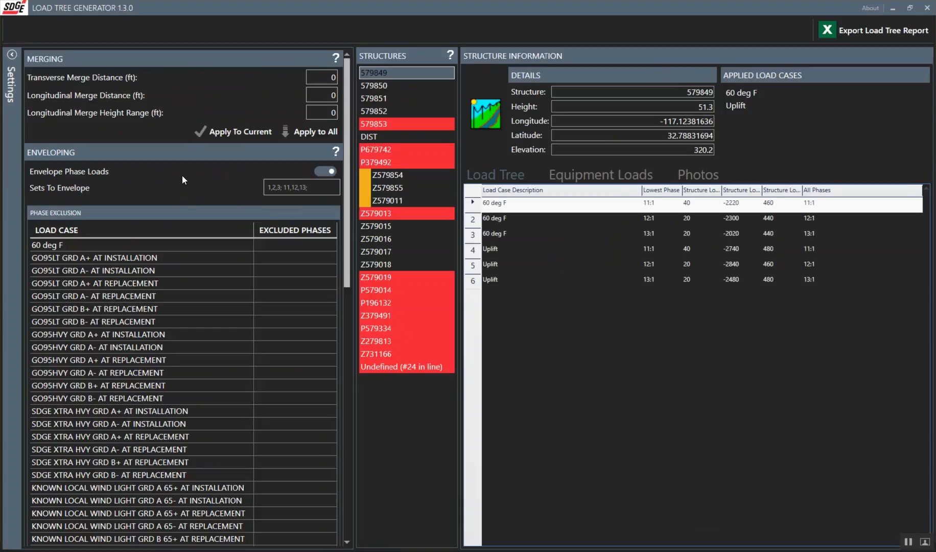
scroll(220, 240, down, 3)
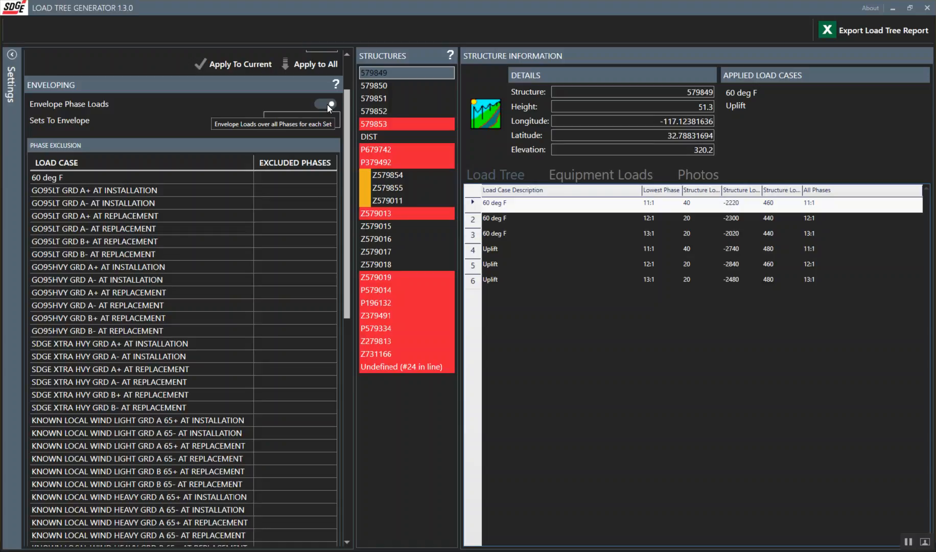
click(281, 122)
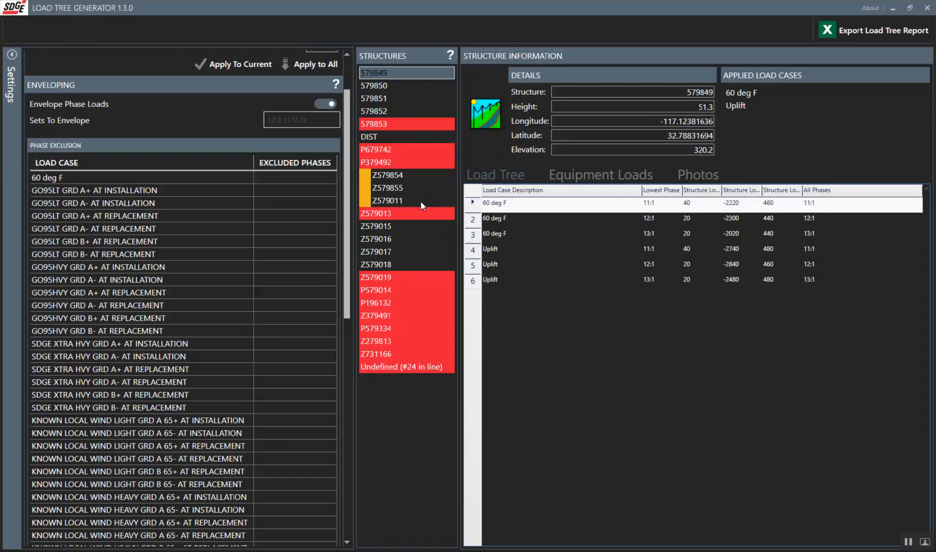
text(11,12,13)
key(Return)
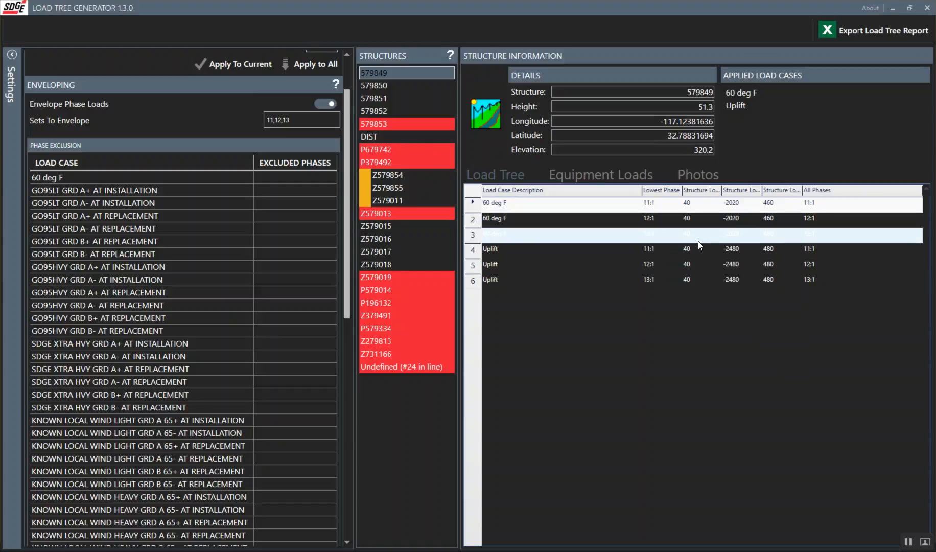
Step: Compare the enveloped loads of the three 60 deg F rows in structure 579849's load tree
click(708, 216)
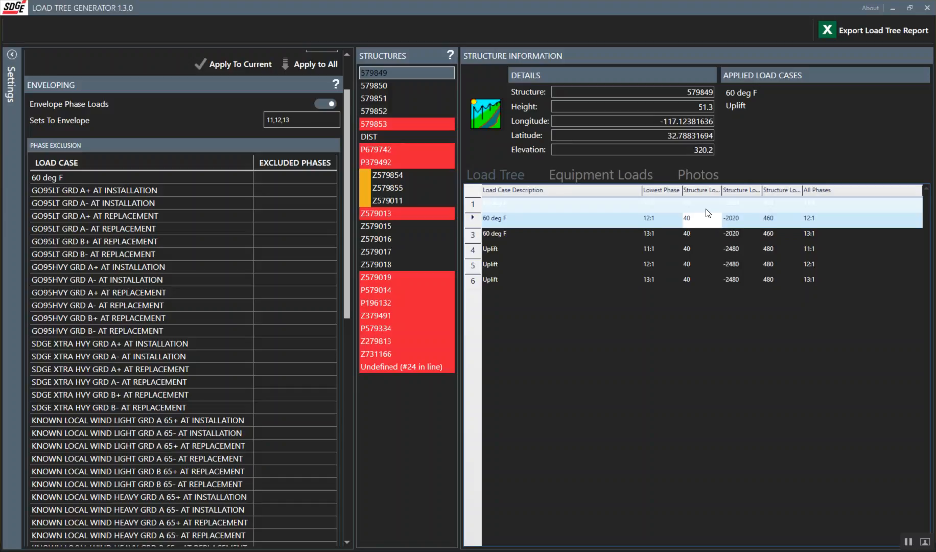
click(705, 207)
shift+click(711, 236)
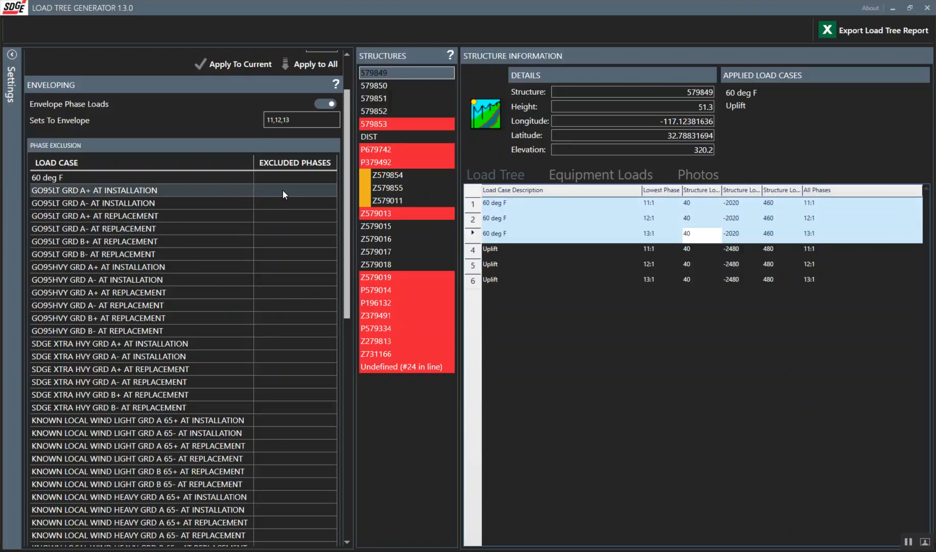
Step: Exclude phase 11:1 for the 60 deg F load case in the phase exclusion table and check that case's load tree rows
scroll(282, 190, down, 5)
scroll(282, 190, up, 6)
scroll(196, 261, down, 3)
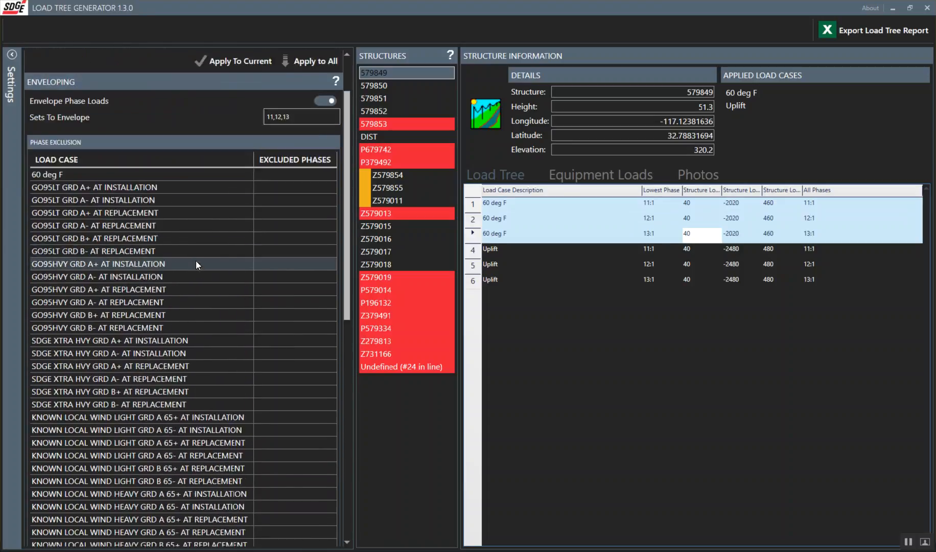
scroll(196, 261, up, 4)
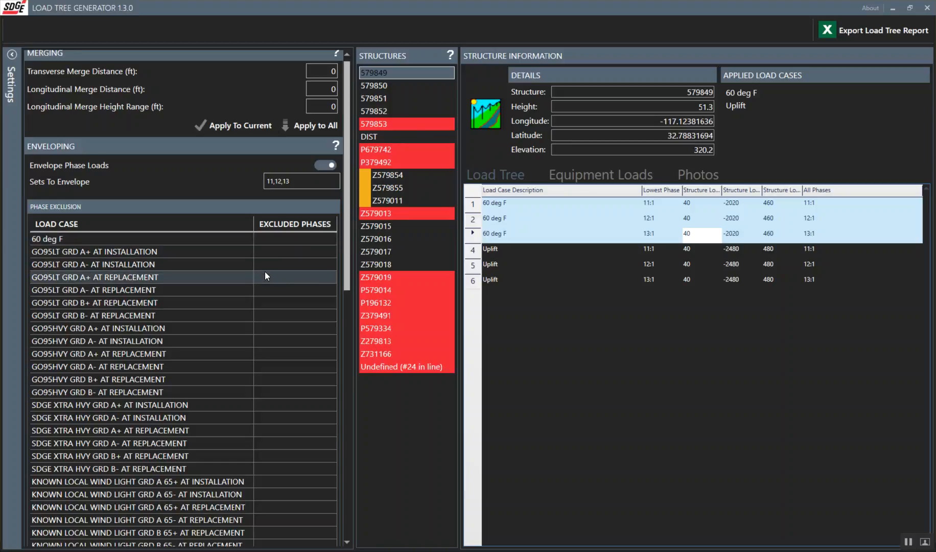
click(302, 247)
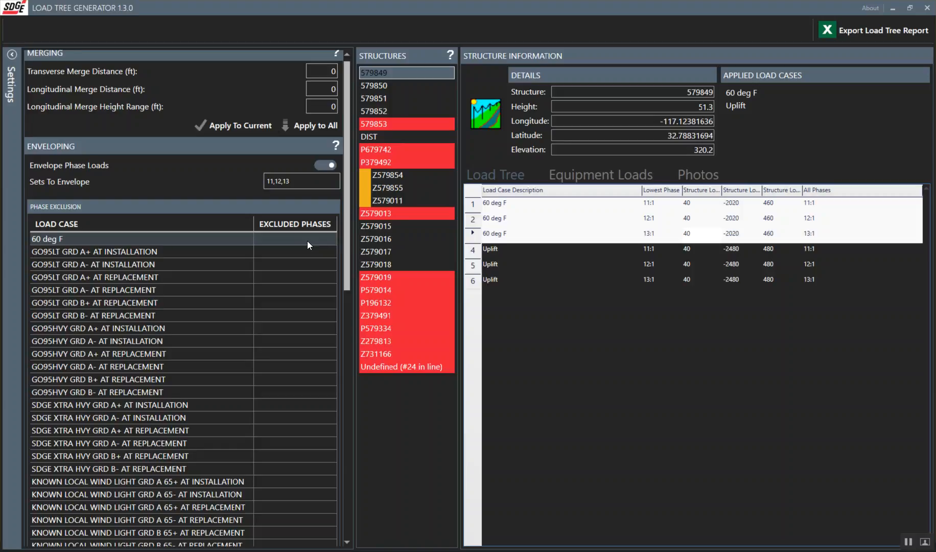
click(273, 238)
text(11)
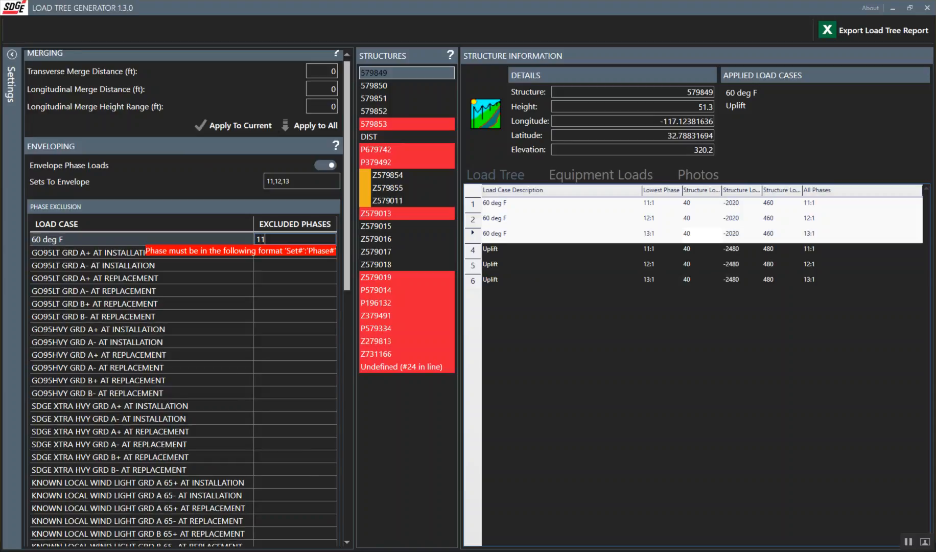
text(:1)
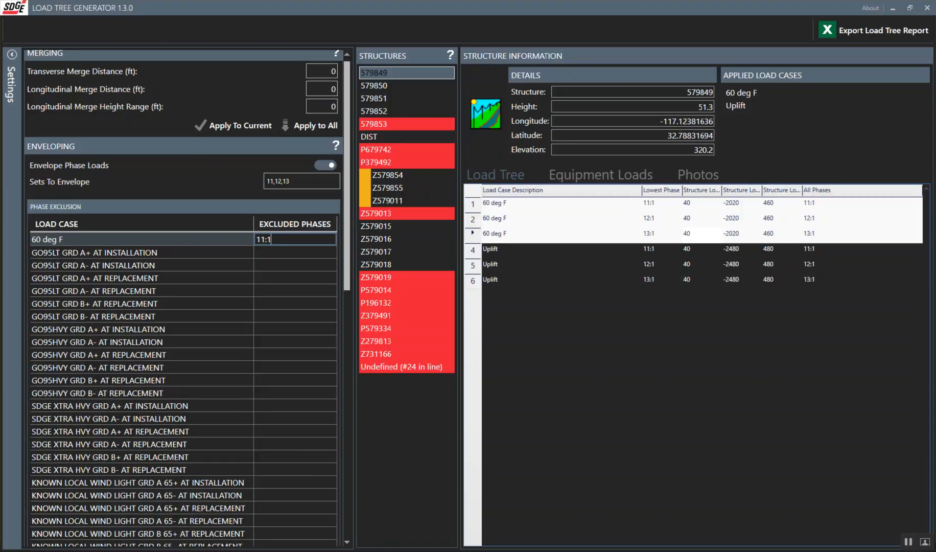
click(285, 253)
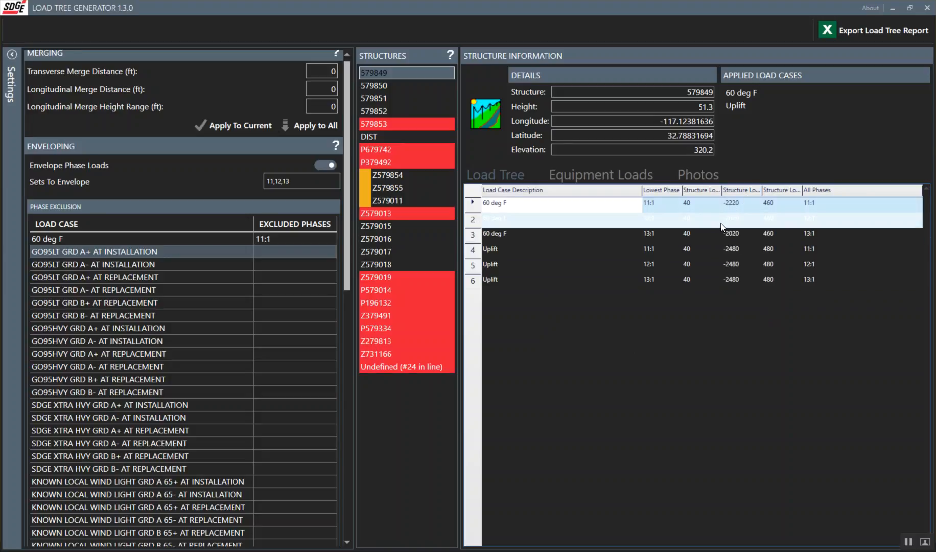
shift+click(602, 236)
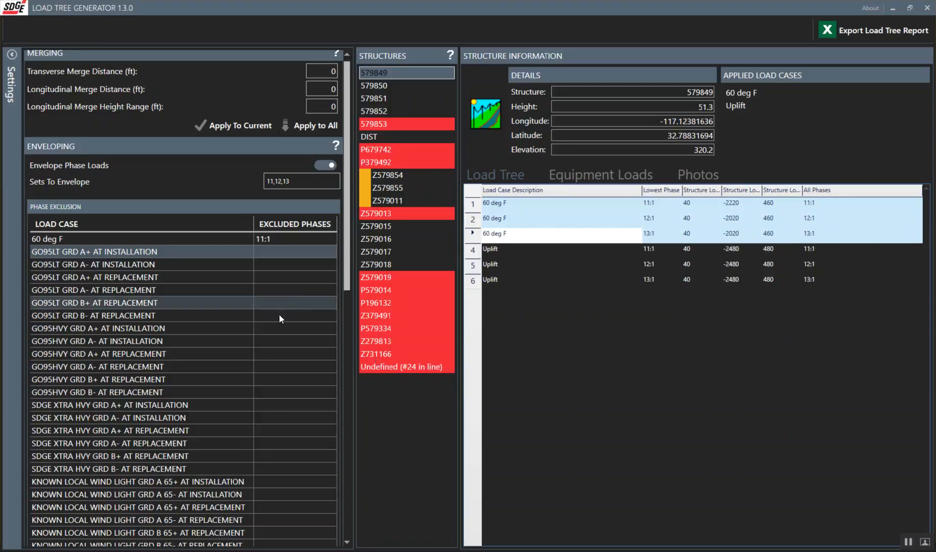
Step: Export the load tree report as the Excel file autogroup1_3-28-2017.xlsx in the 2.med folder
scroll(273, 309, down, 10)
scroll(274, 309, up, 10)
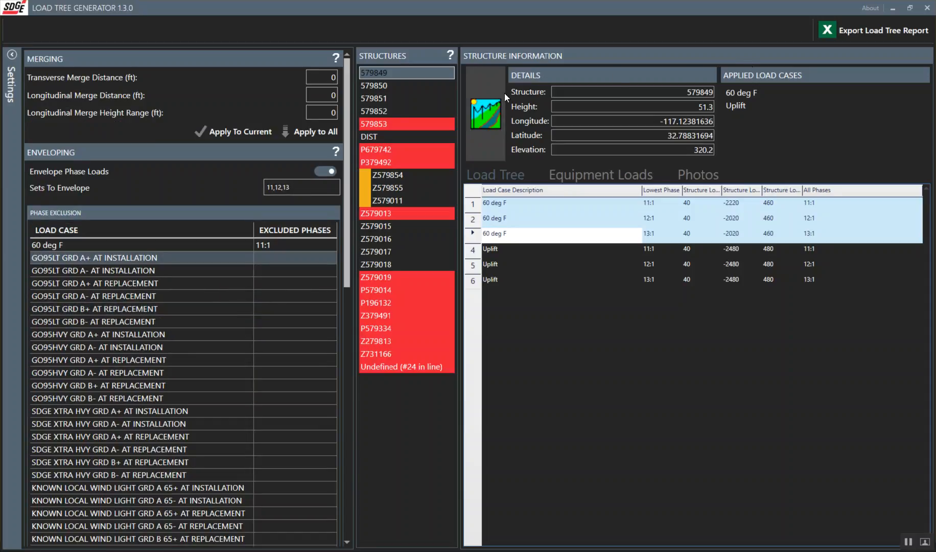
click(855, 35)
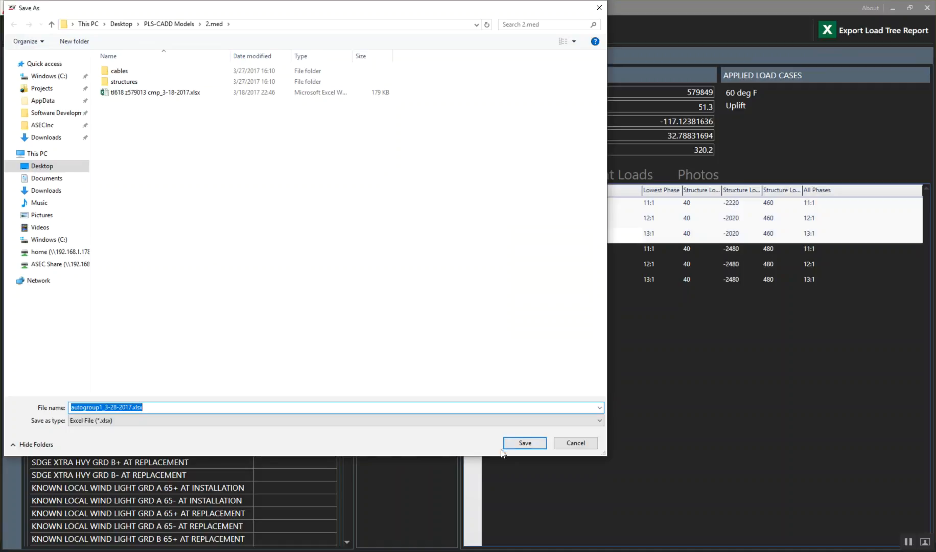
click(521, 439)
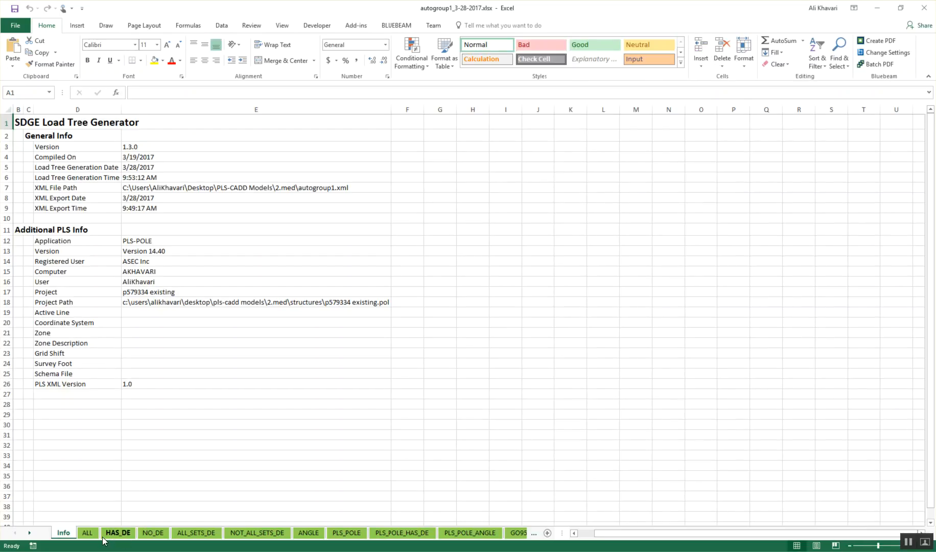
Step: View the ALL and GO95LT_B_REP group sheets of the exported report and open the AUTOGROUP_1 sheet
click(88, 533)
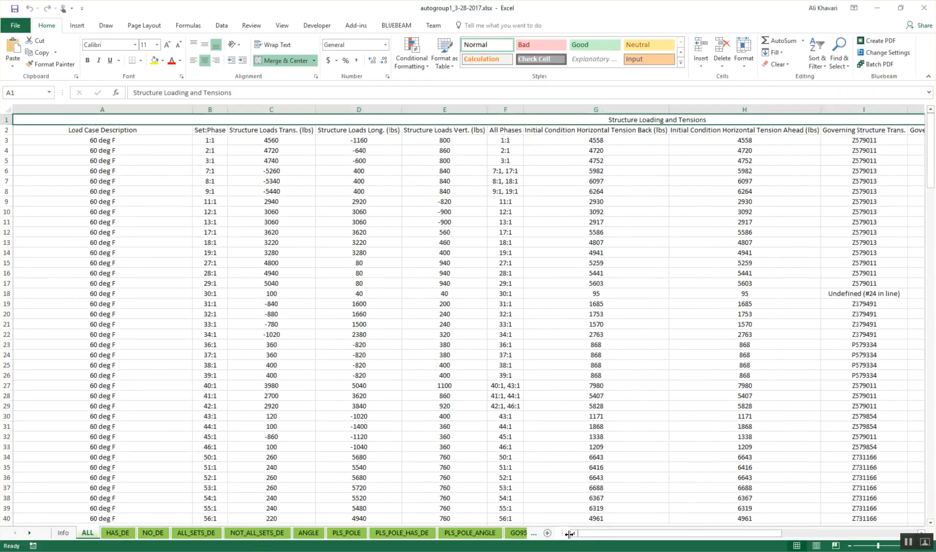
click(517, 533)
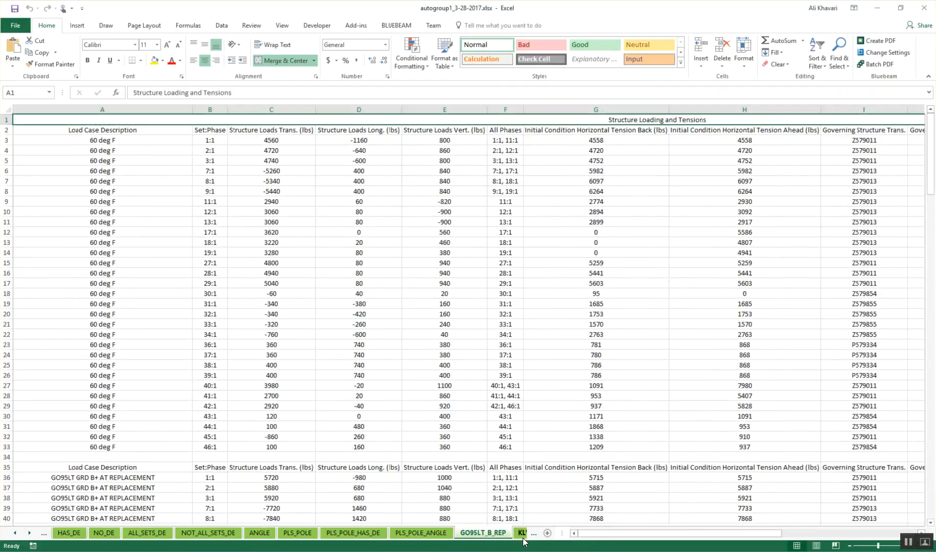
click(533, 533)
click(533, 534)
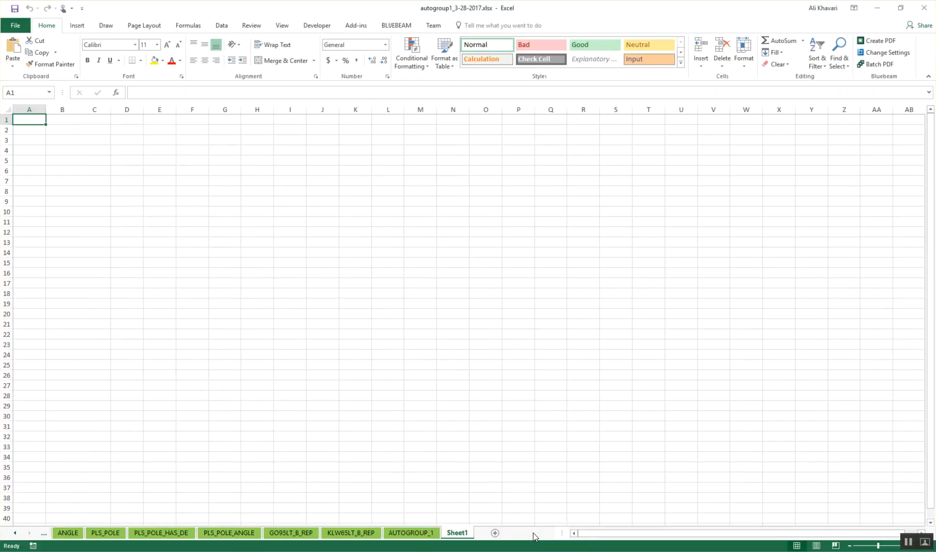
click(396, 534)
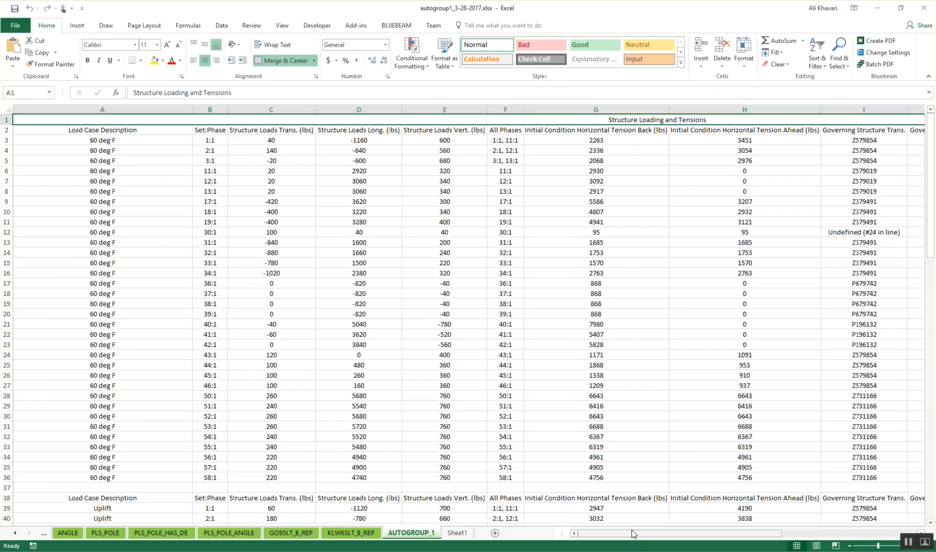
Step: Review the list of all structures in the group on the AUTOGROUP_1 sheet
drag(633, 534, 805, 532)
drag(872, 132, 869, 219)
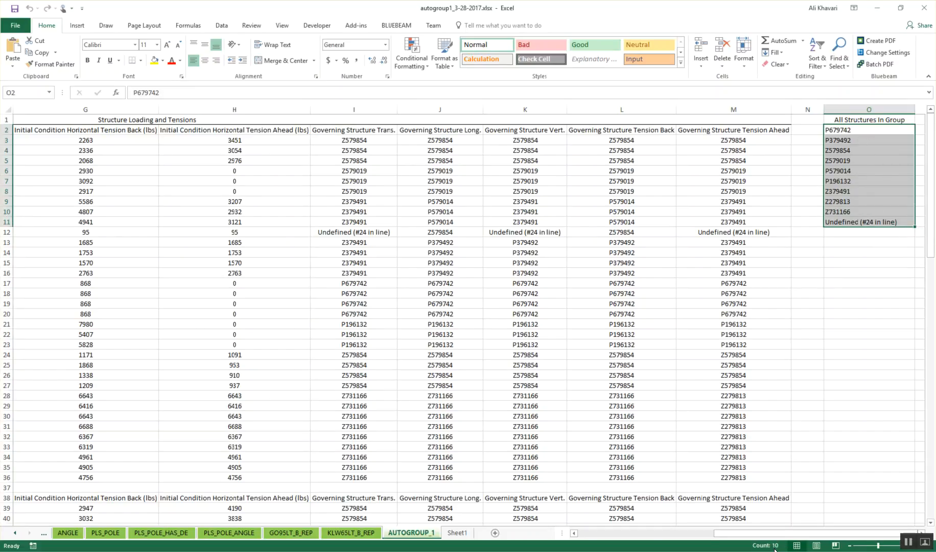
click(849, 241)
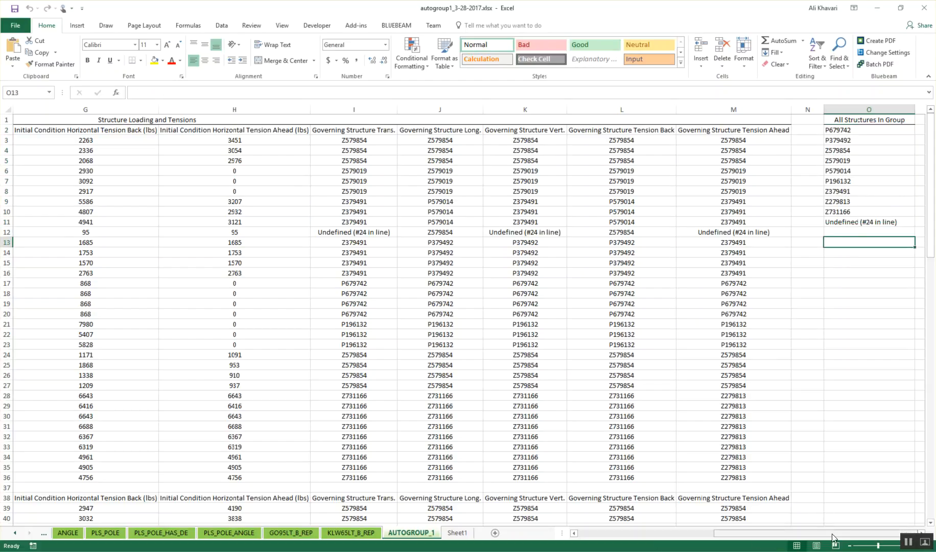
Step: Examine the transverse load of the first 60 deg F row and the governing structures for its transverse, longitudinal, vertical and back tension values
drag(832, 534, 687, 534)
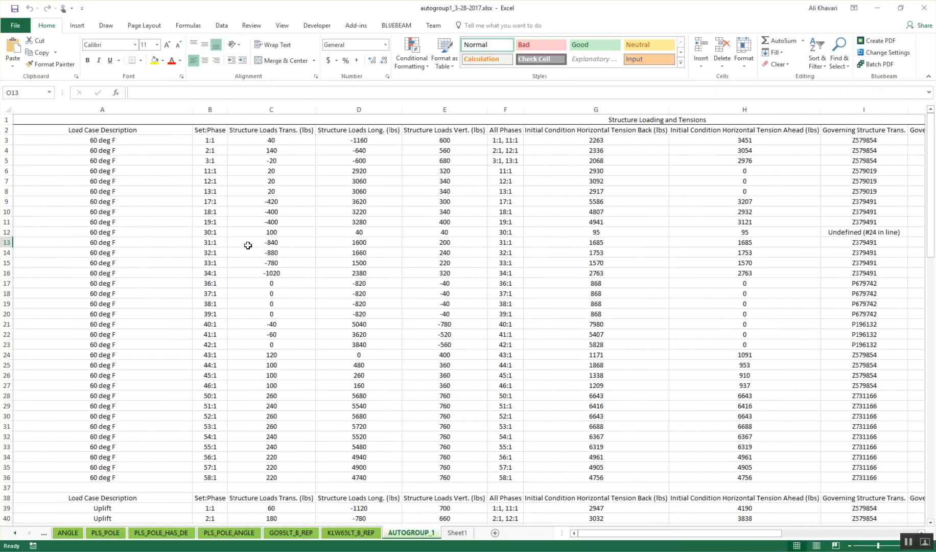
click(262, 138)
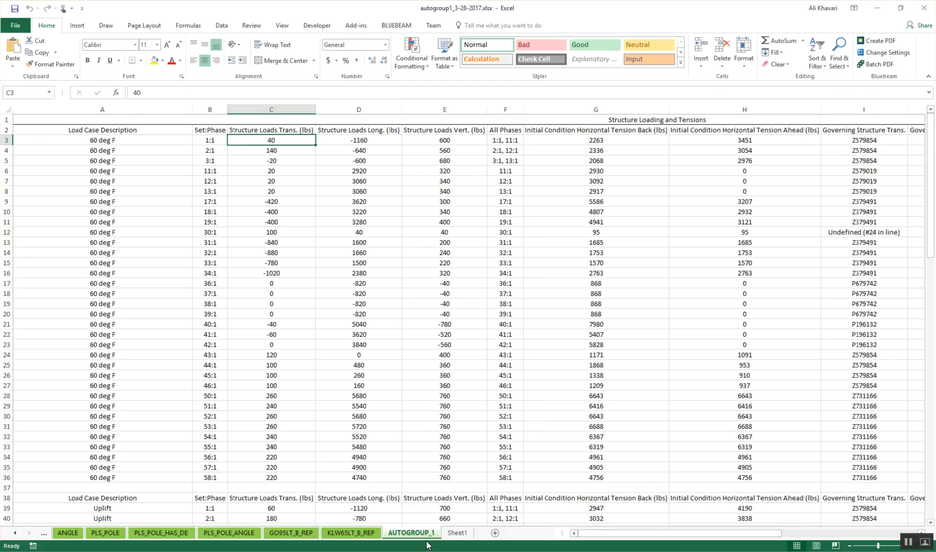
drag(677, 533, 788, 538)
click(388, 141)
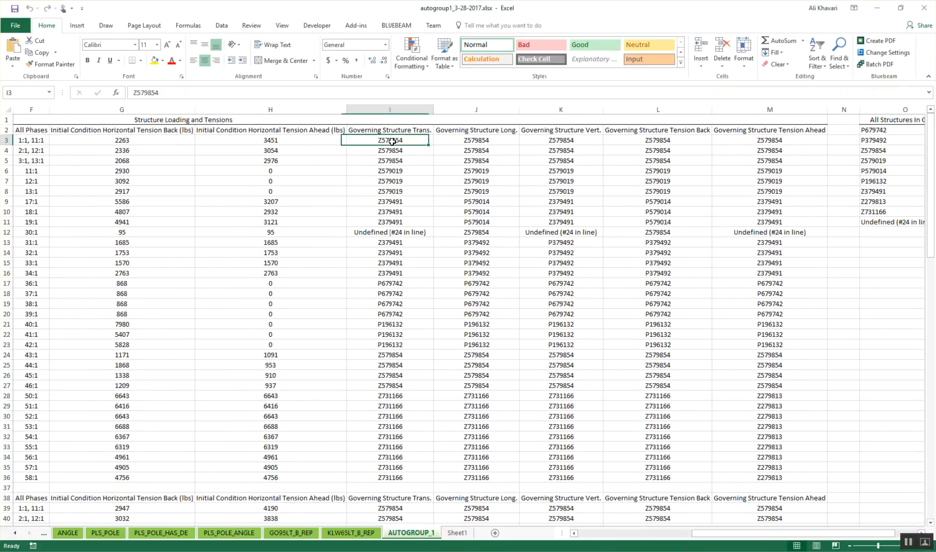
click(490, 143)
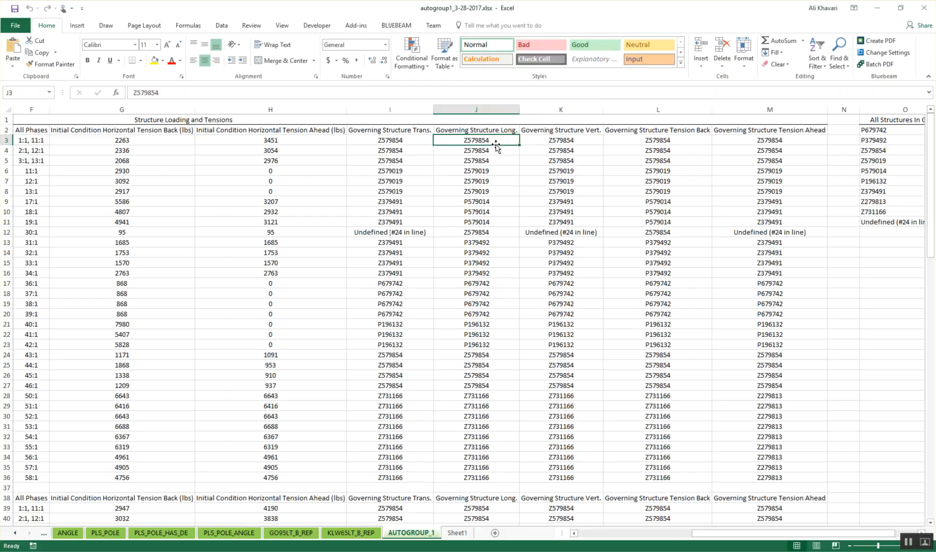
click(559, 143)
click(664, 141)
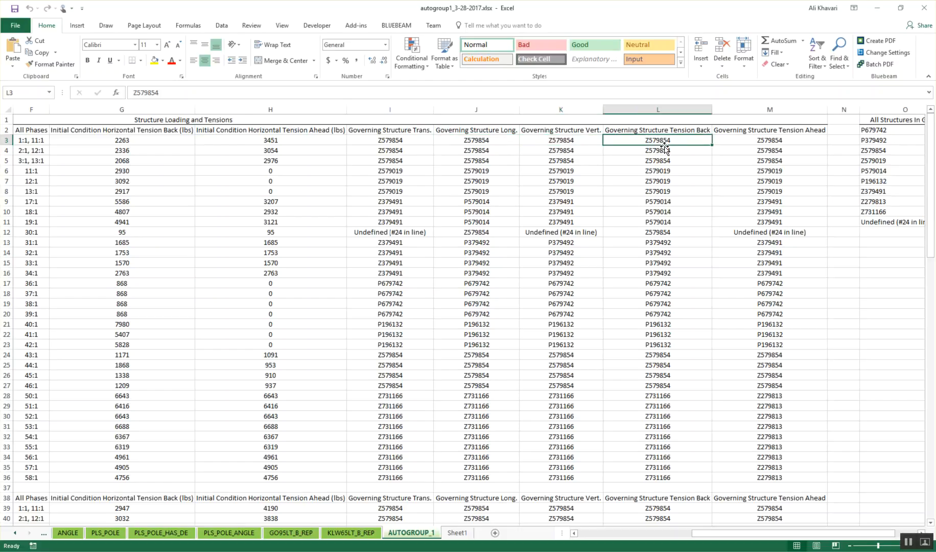
drag(749, 536, 559, 536)
Step: Close the report workbook without saving changes and exit Load Tree Generator to return to PLS-CADD
click(929, 14)
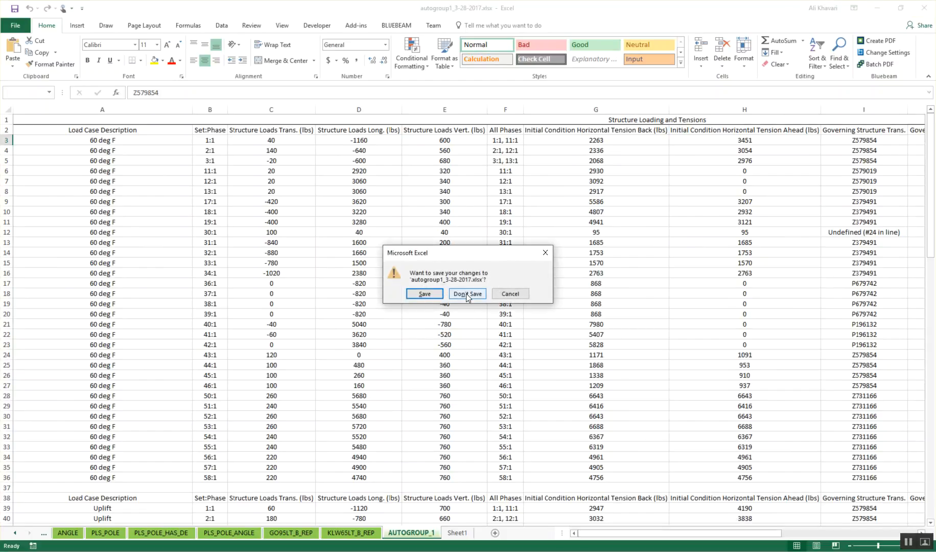
click(466, 293)
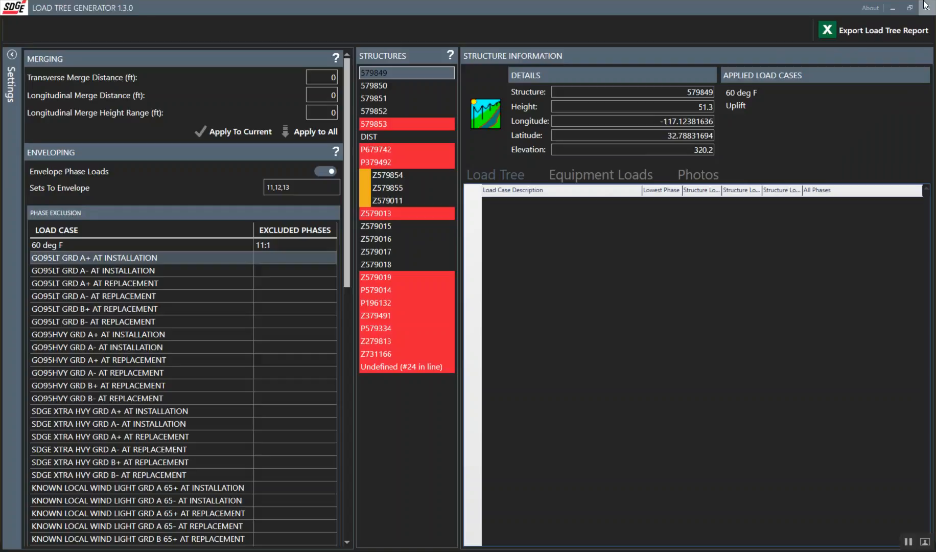
click(925, 5)
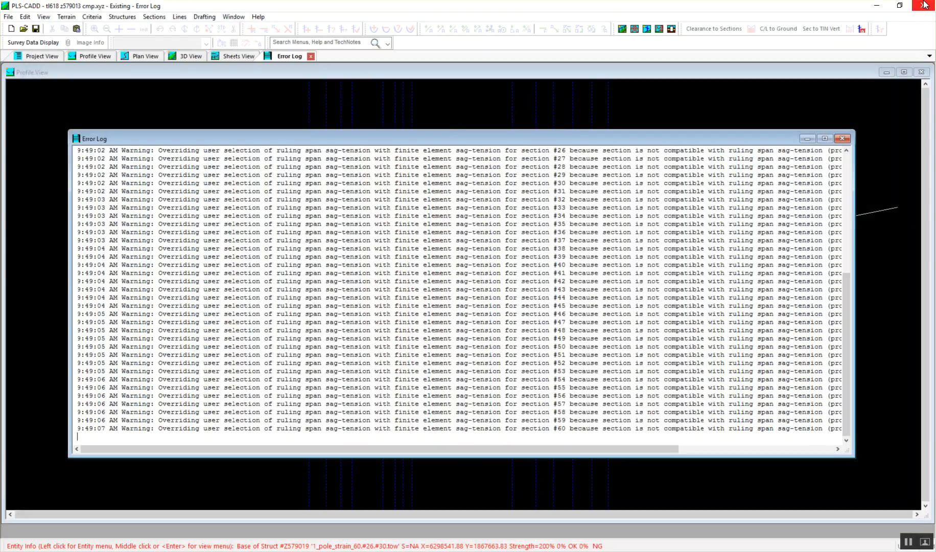